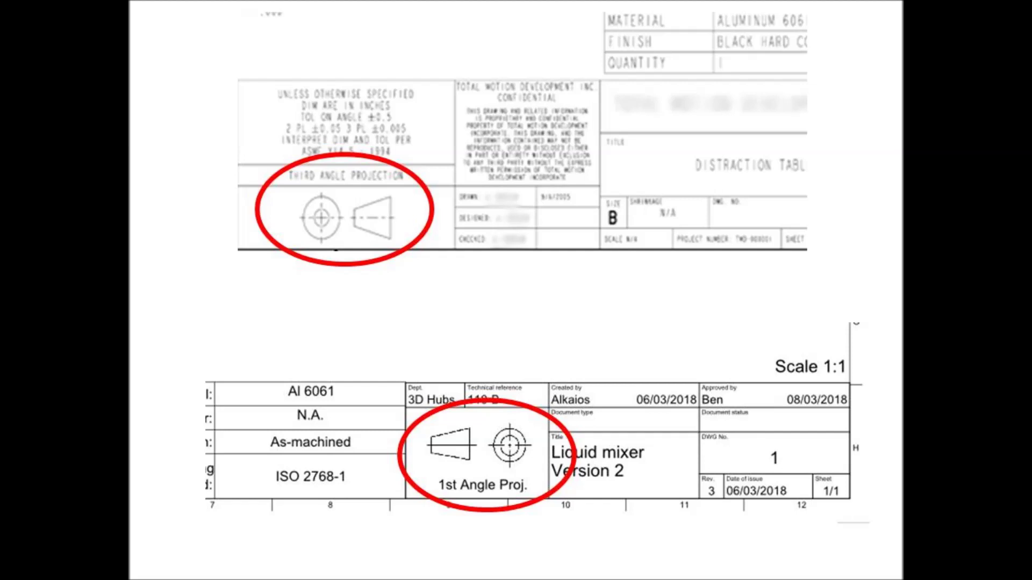
pyautogui.press('Right')
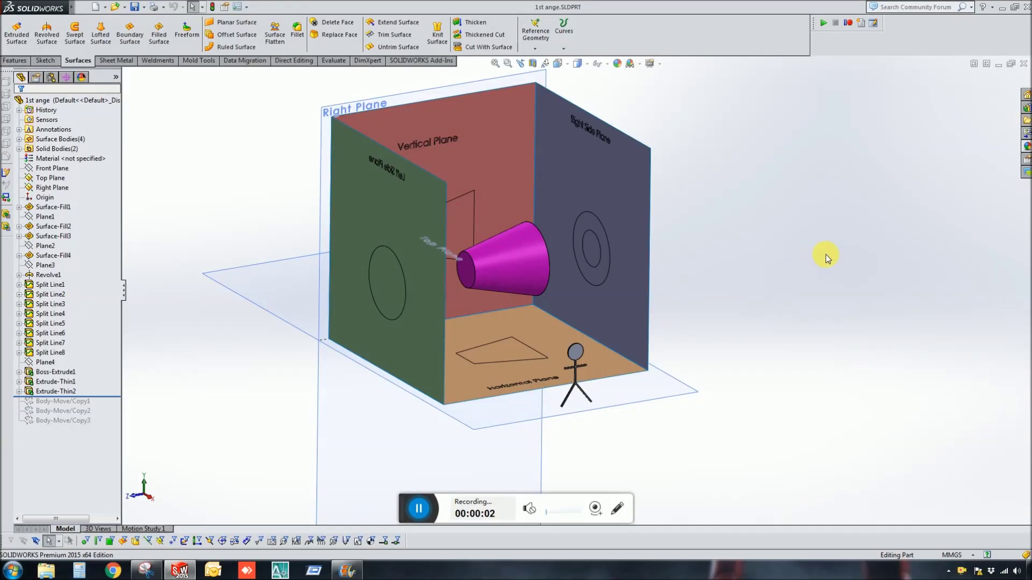
# Isolate the magenta cone body inside the projection box
pyautogui.scroll(1, 774, 269)
pyautogui.moveTo(502, 301); pyautogui.dragTo(518, 307, button='middle')
pyautogui.scroll(-2, 537, 248)
pyautogui.moveTo(537, 247); pyautogui.dragTo(521, 246, button='middle')
pyautogui.scroll(2, 532, 243)
pyautogui.scroll(-2, 592, 279)
pyautogui.rightClick(519, 238)
pyautogui.click(642, 246)
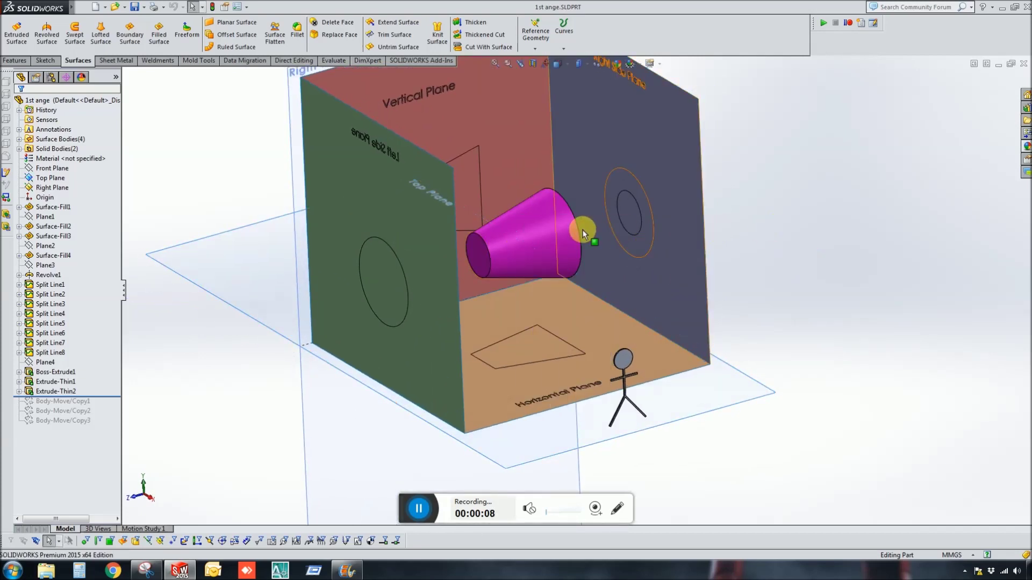
pyautogui.rightClick(541, 230)
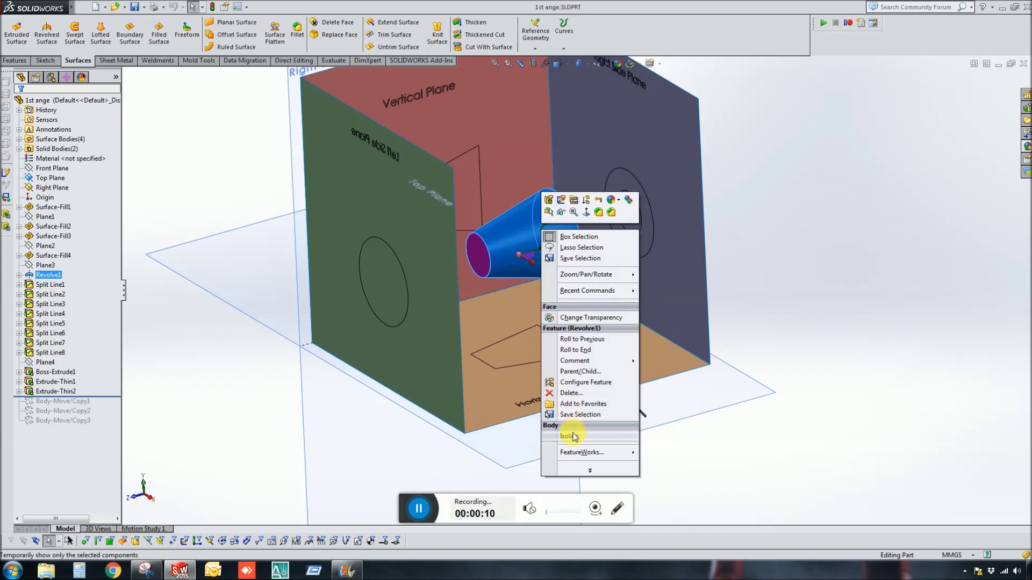
pyautogui.click(573, 437)
# Inspect the isolated cone, including its small end face, and exit isolation to bring back the projection planes
pyautogui.scroll(-2, 502, 260)
pyautogui.moveTo(502, 260); pyautogui.dragTo(560, 232, button='middle')
pyautogui.click(531, 215)
pyautogui.click(599, 190)
pyautogui.click(724, 216)
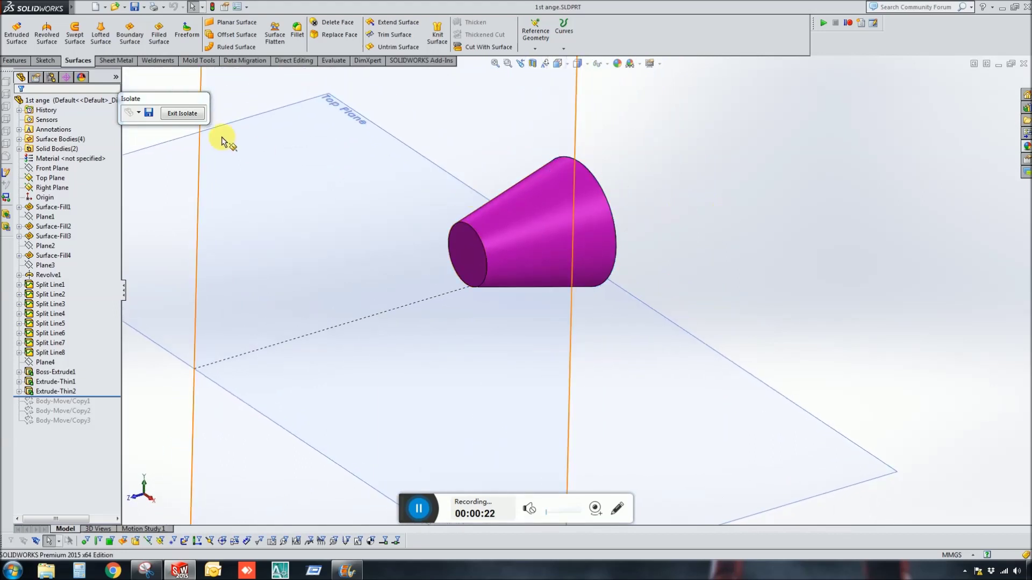
pyautogui.click(184, 113)
pyautogui.scroll(3, 664, 266)
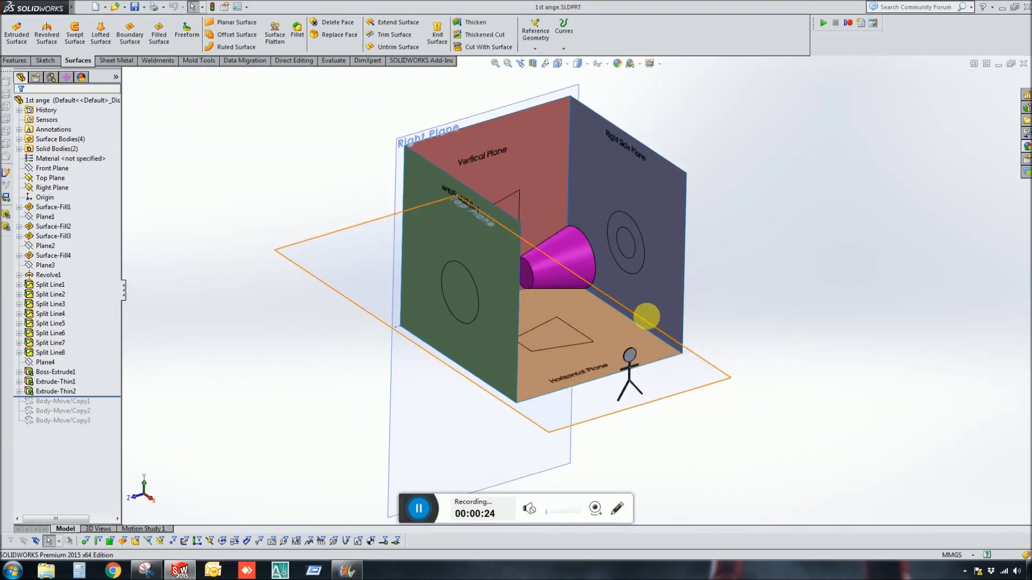
# Examine the cone's placement between the vertical, horizontal and side projection planes, highlighting the cone for reference
pyautogui.moveTo(800, 289); pyautogui.dragTo(589, 326, button='middle')
pyautogui.scroll(-3, 547, 254)
pyautogui.scroll(5, 547, 254)
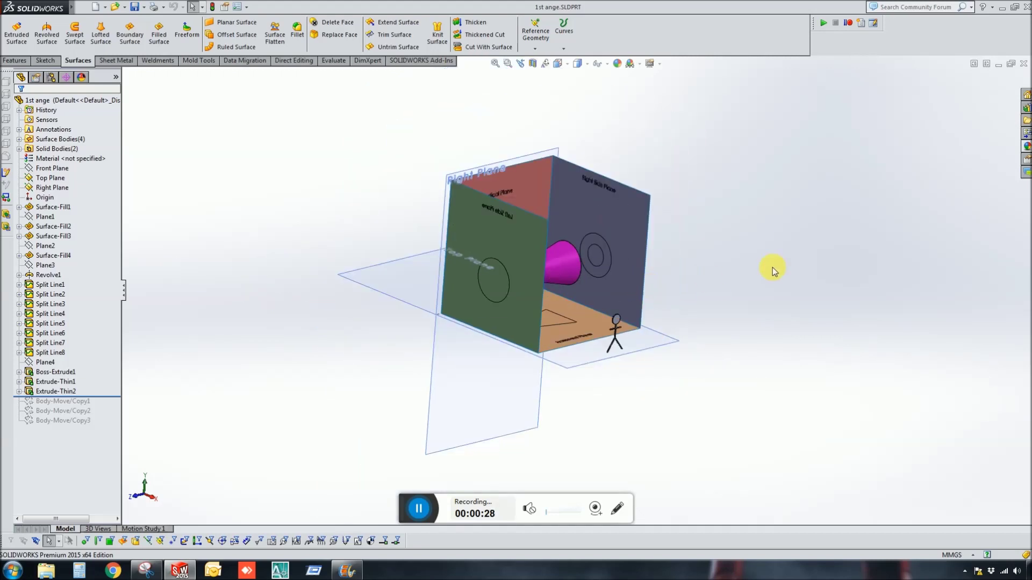
pyautogui.moveTo(560, 253); pyautogui.dragTo(539, 281, button='middle')
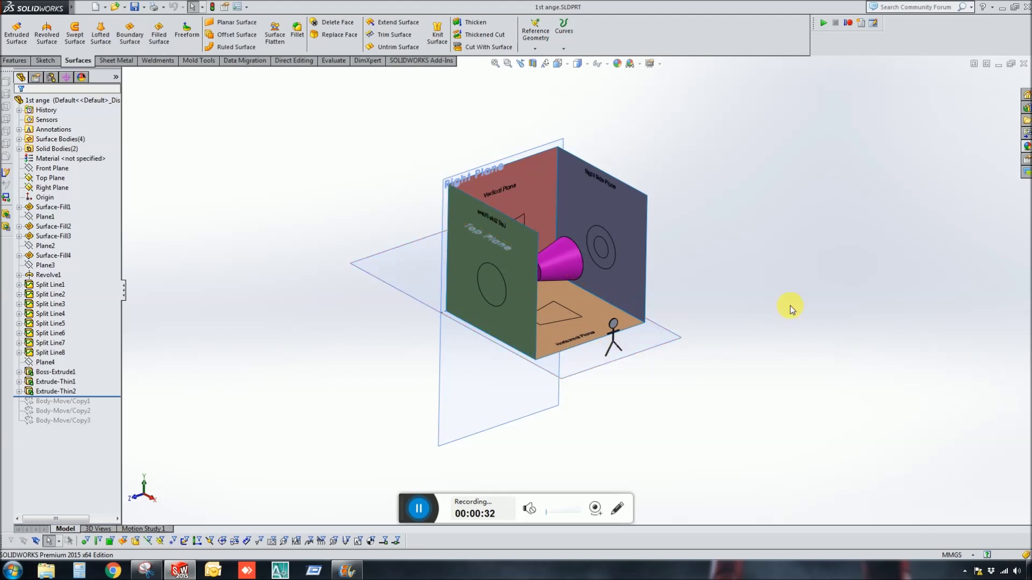
pyautogui.scroll(-5, 554, 253)
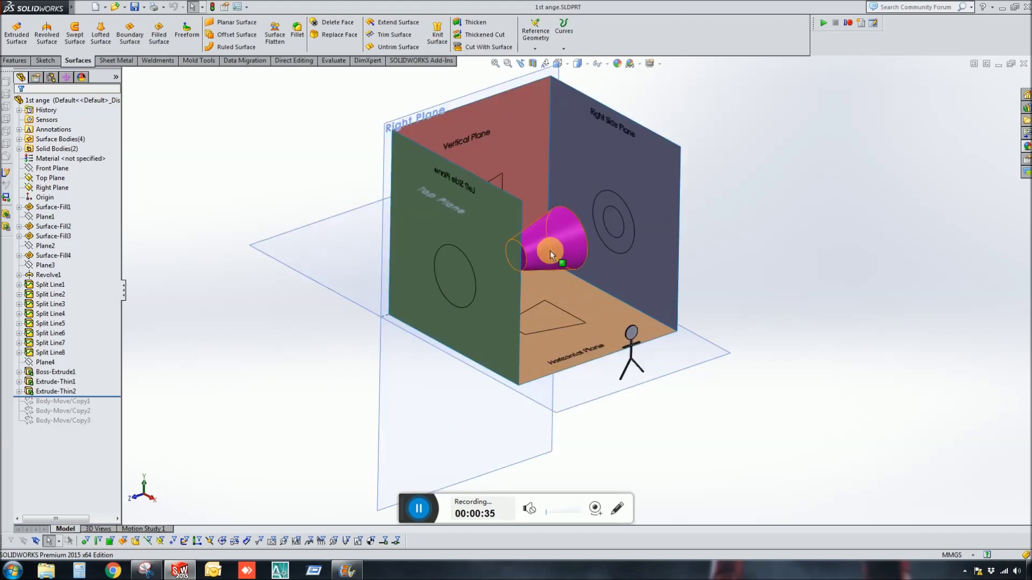
pyautogui.scroll(5, 555, 257)
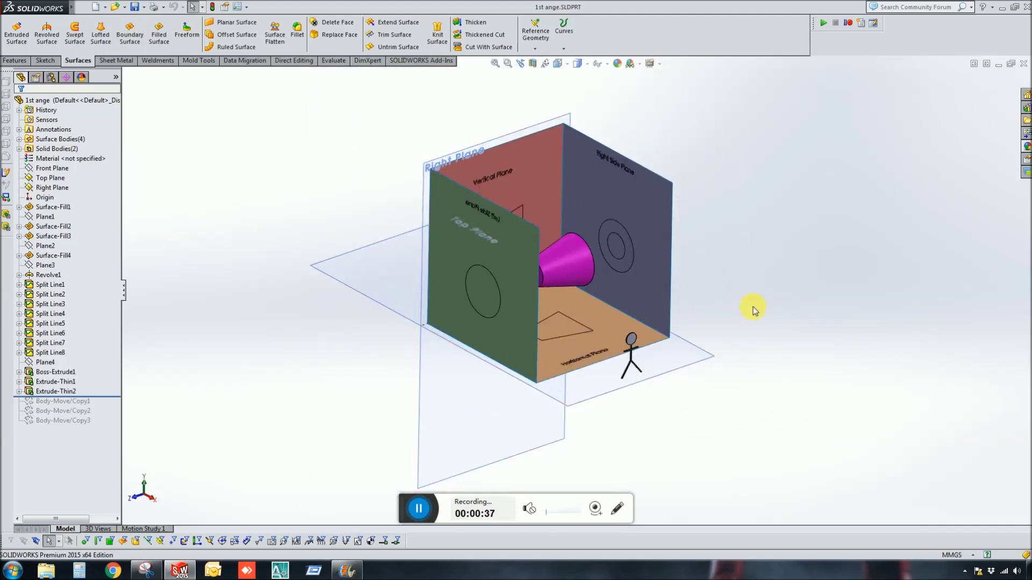
pyautogui.scroll(-2, 570, 276)
pyautogui.click(551, 263)
pyautogui.moveTo(618, 334); pyautogui.dragTo(606, 334, button='middle')
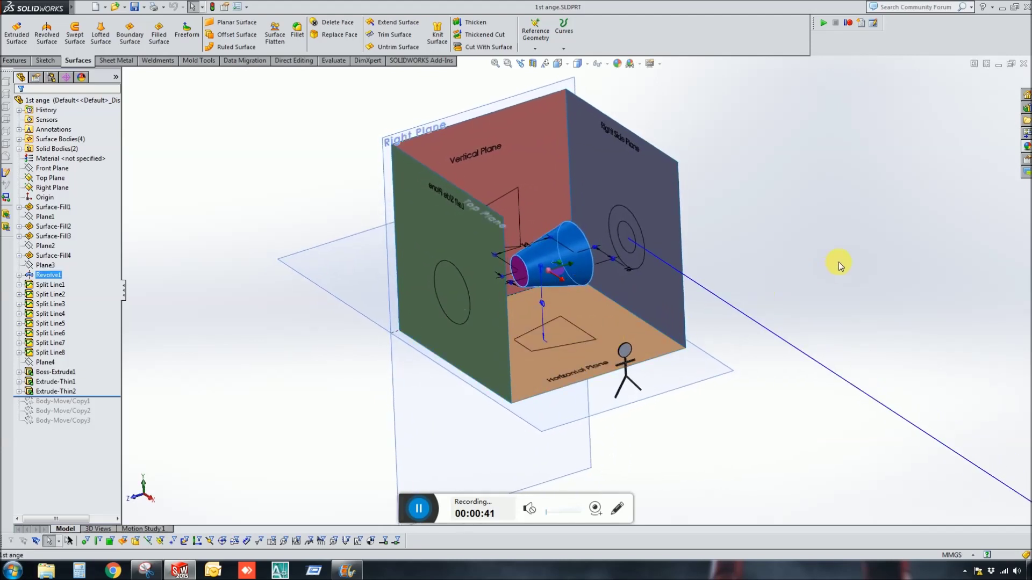
pyautogui.click(843, 264)
# Highlight the stick-figure observer and the cone, and examine their positions relative to the vertical plane
pyautogui.scroll(-3, 626, 361)
pyautogui.click(665, 320)
pyautogui.scroll(4, 672, 324)
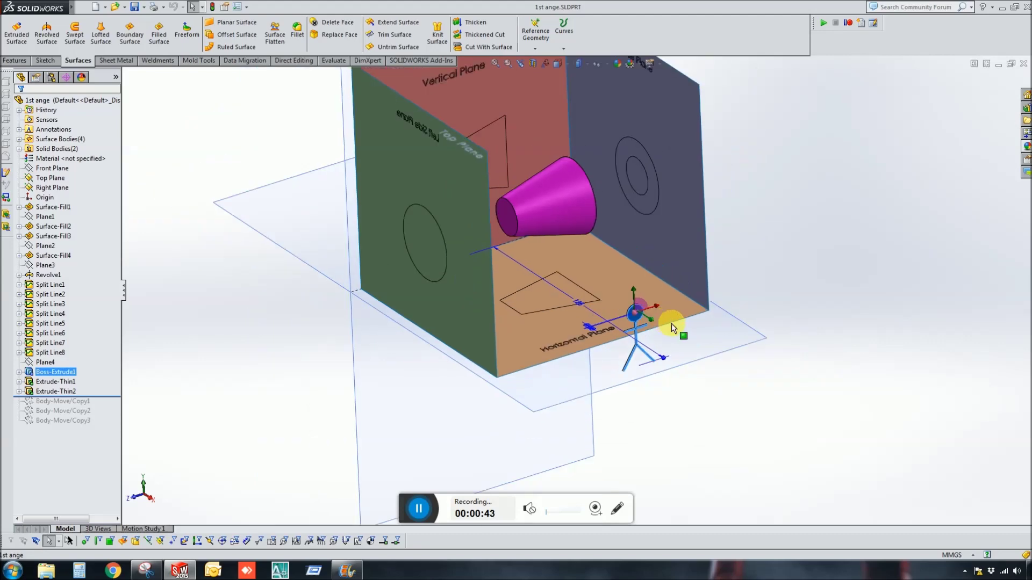
pyautogui.moveTo(644, 338); pyautogui.dragTo(516, 236, button='middle')
pyautogui.click(659, 292)
pyautogui.click(485, 220)
pyautogui.moveTo(737, 279)
pyautogui.mouseDown(button='middle')
pyautogui.moveTo(743, 270)
pyautogui.moveTo(450, 306)
pyautogui.moveTo(517, 336)
pyautogui.moveTo(512, 328)
pyautogui.mouseUp(button='middle')
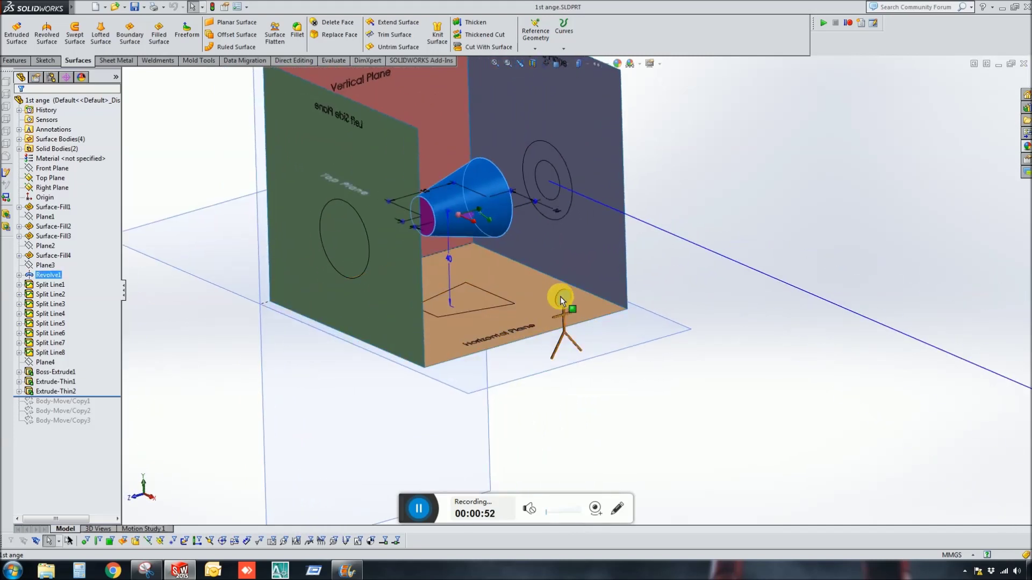
pyautogui.moveTo(582, 321); pyautogui.dragTo(552, 320, button='middle')
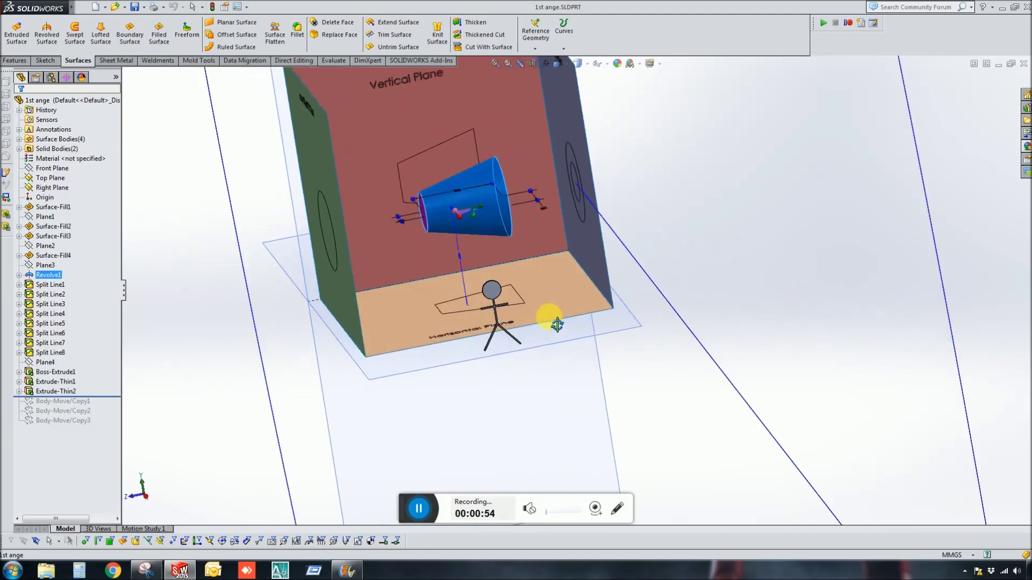
# Switch to the Right view and examine the cone's outline against the vertical plane from the observer's direction
pyautogui.scroll(2, 530, 230)
pyautogui.hotkey('ctrl', '8')
pyautogui.moveTo(561, 238); pyautogui.dragTo(594, 220, button='middle')
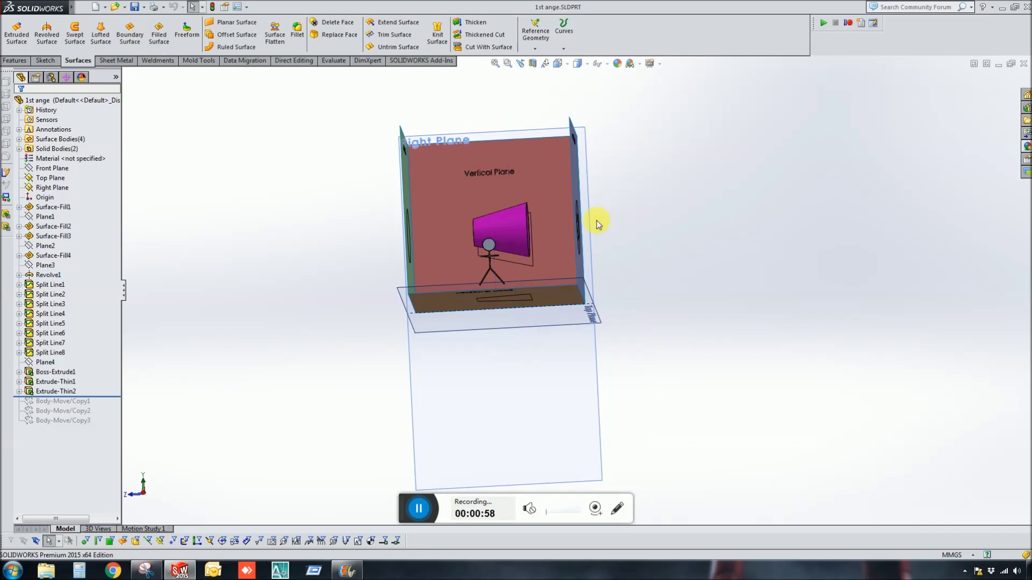
pyautogui.hotkey('ctrl', '4')
pyautogui.scroll(-2, 518, 196)
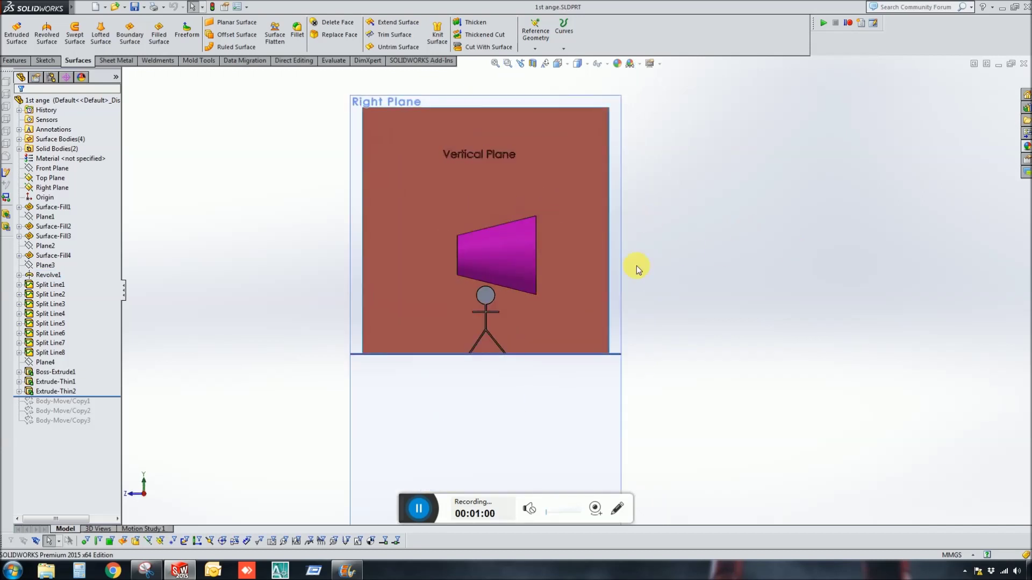
pyautogui.scroll(-2, 430, 238)
pyautogui.scroll(2, 596, 264)
pyautogui.scroll(-1, 490, 256)
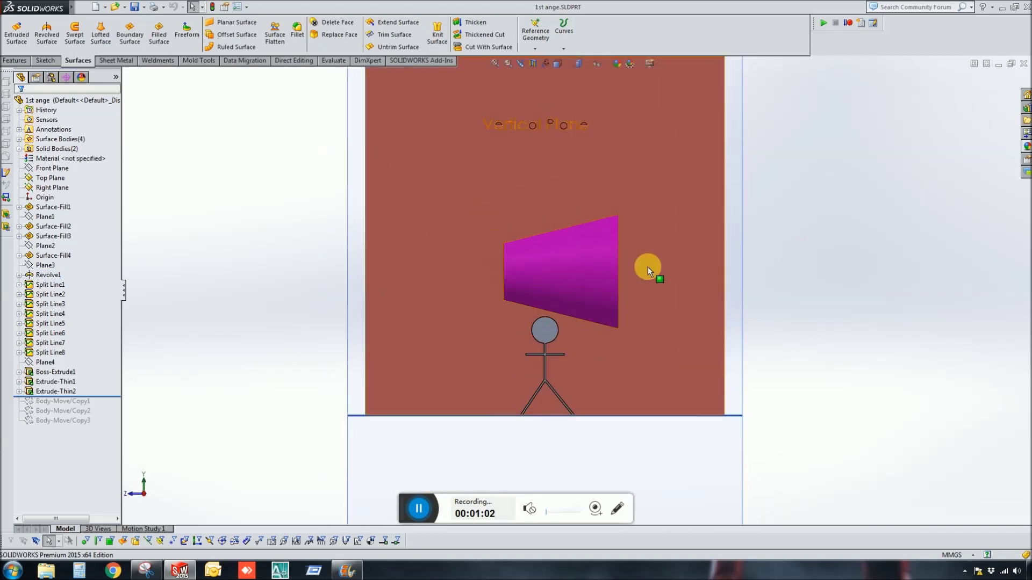
pyautogui.scroll(2, 647, 267)
pyautogui.click(521, 196)
pyautogui.scroll(3, 590, 282)
pyautogui.scroll(-2, 587, 279)
pyautogui.scroll(1, 588, 279)
pyautogui.scroll(-1, 552, 279)
# Examine the projected outlines on the horizontal, vertical and side planes from an angled view, and clear the selection
pyautogui.moveTo(530, 229); pyautogui.dragTo(556, 223, button='middle')
pyautogui.moveTo(622, 291); pyautogui.dragTo(567, 398, button='middle')
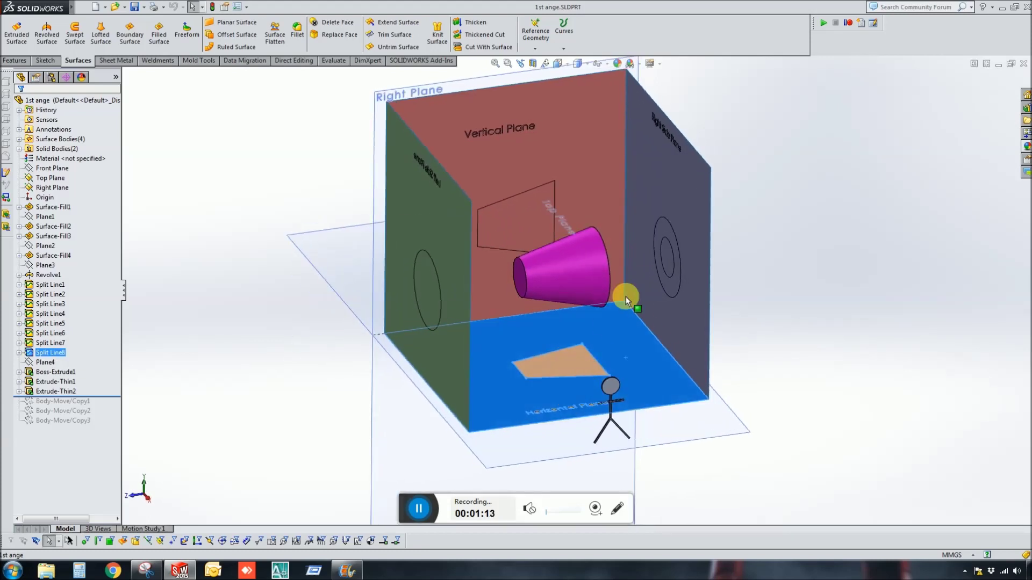
pyautogui.moveTo(672, 183)
pyautogui.mouseDown(button='middle')
pyautogui.moveTo(680, 170)
pyautogui.moveTo(603, 161)
pyautogui.moveTo(680, 165)
pyautogui.mouseUp(button='middle')
pyautogui.click(818, 279)
pyautogui.moveTo(690, 310); pyautogui.dragTo(668, 298, button='middle')
# Return to the Right view and compare the cone's silhouette with its outline on the vertical plane
pyautogui.hotkey('ctrl', '4')
pyautogui.scroll(-2, 617, 247)
pyautogui.scroll(3, 564, 323)
pyautogui.scroll(-2, 578, 330)
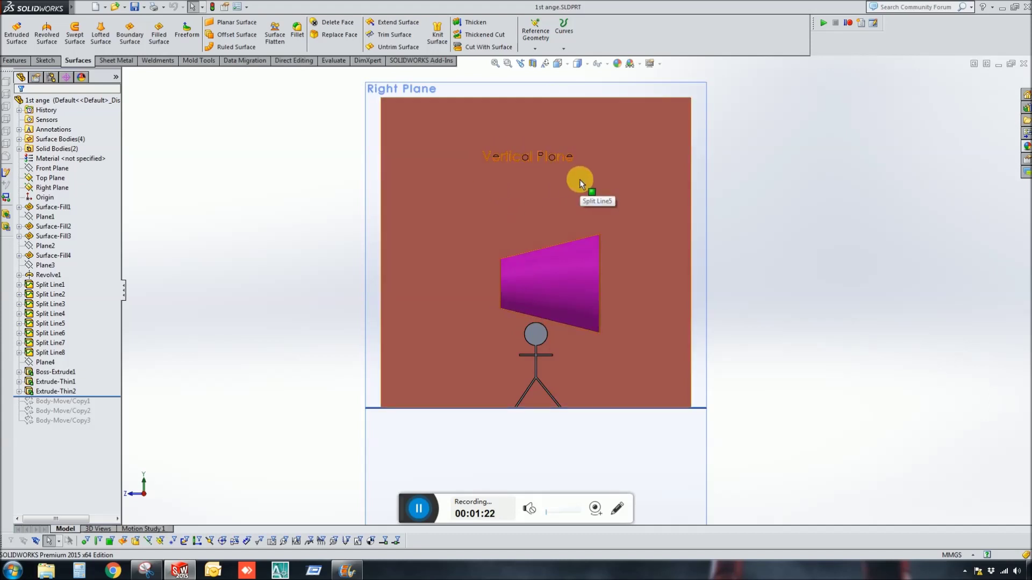
pyautogui.scroll(-3, 623, 285)
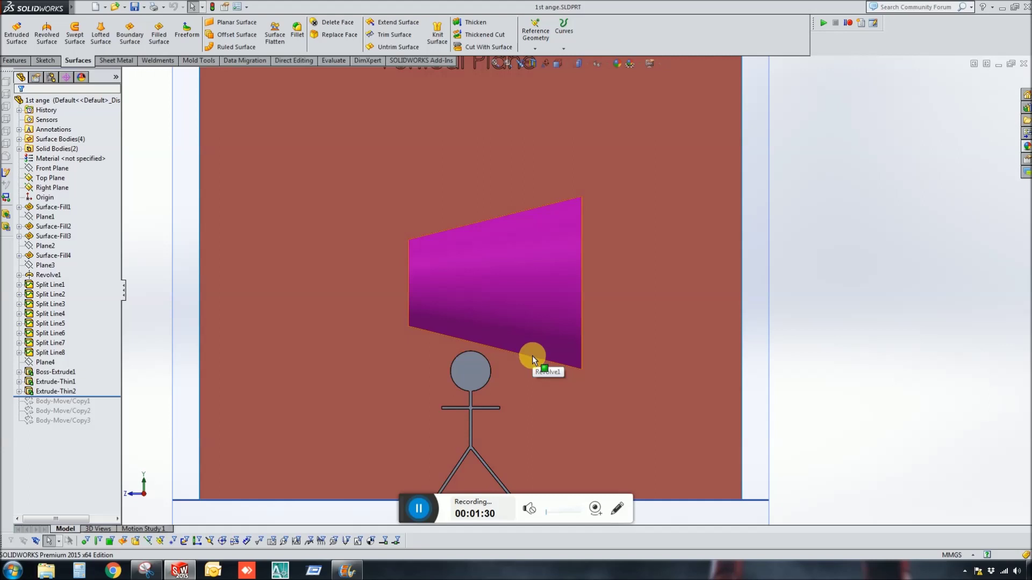
pyautogui.scroll(3, 575, 290)
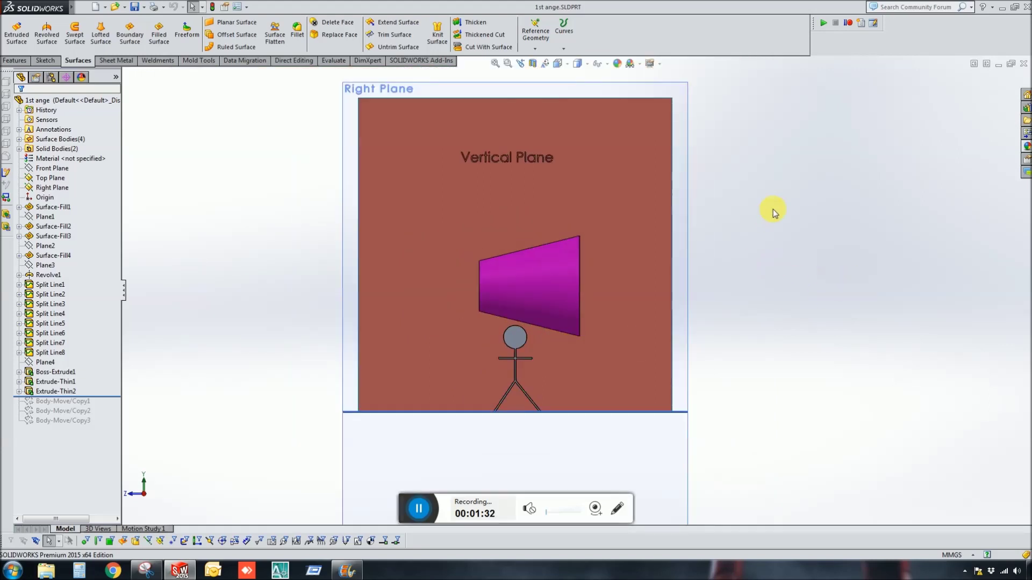
# Highlight the cone's trapezoidal projection on the vertical plane in an angled view, and clear the selection
pyautogui.hotkey('ctrl', '7')
pyautogui.click(488, 226)
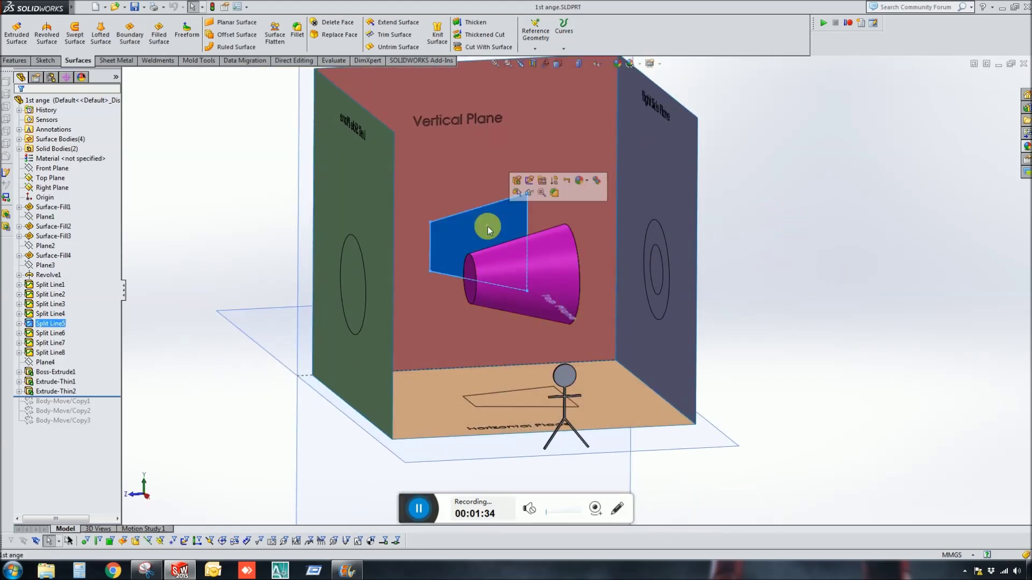
pyautogui.moveTo(488, 233); pyautogui.dragTo(626, 246, button='middle')
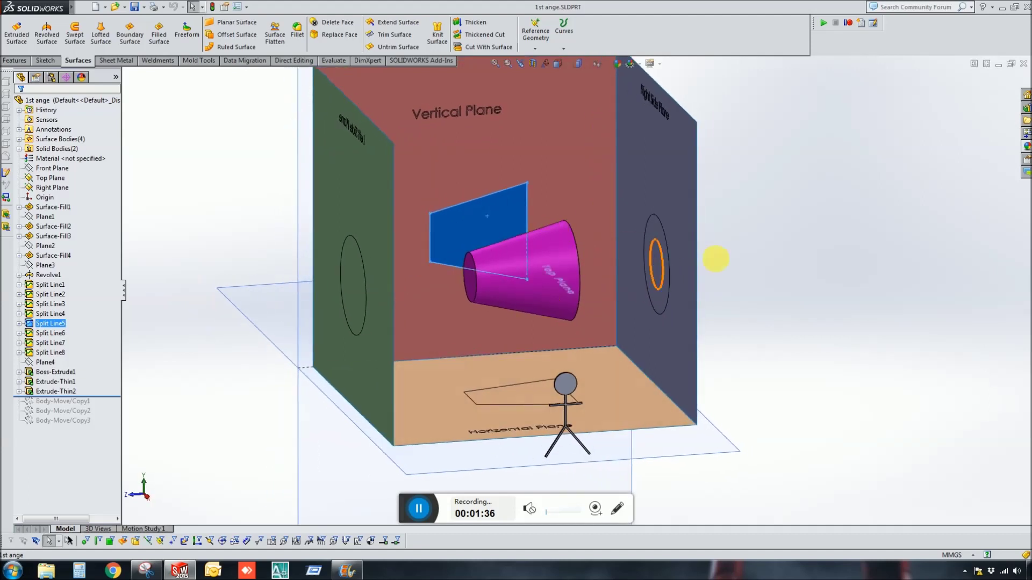
pyautogui.click(841, 270)
# Highlight the cone's projection on the horizontal plane and view that plane straight on from above
pyautogui.hotkey('ctrl', '7')
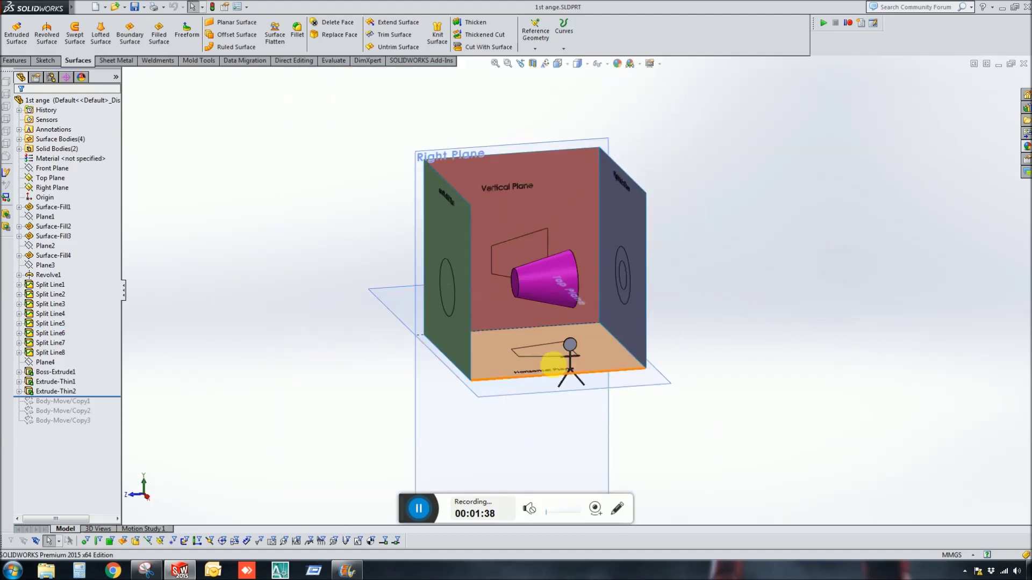
pyautogui.scroll(-1, 548, 350)
pyautogui.moveTo(533, 345); pyautogui.dragTo(539, 358, button='middle')
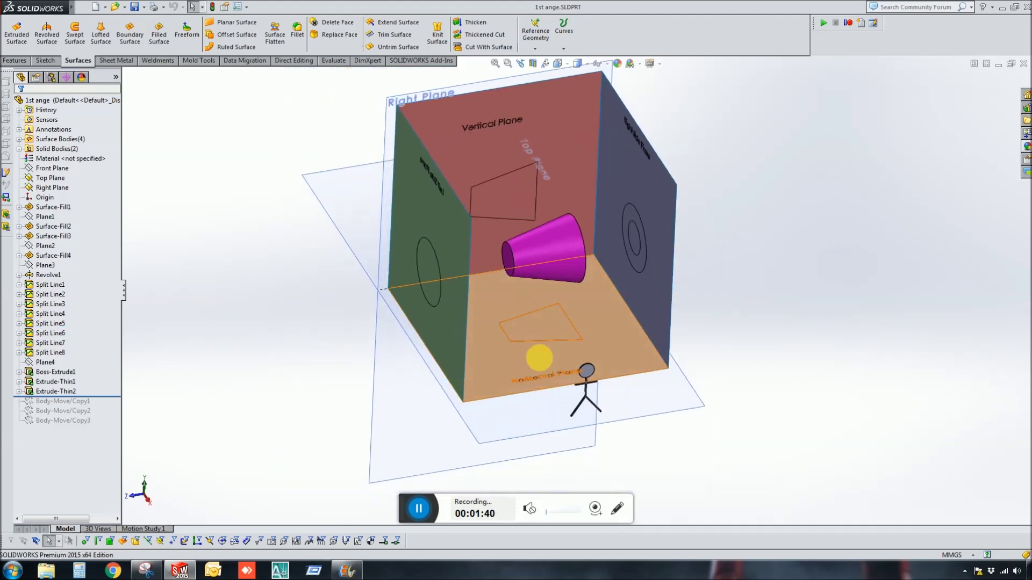
pyautogui.click(542, 324)
pyautogui.scroll(-2, 549, 347)
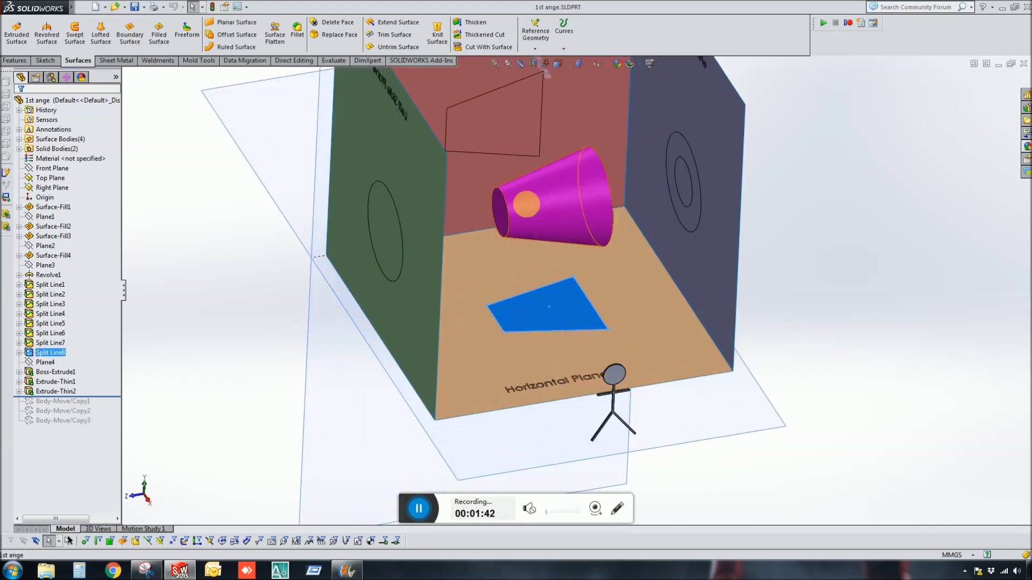
pyautogui.hotkey('ctrl', '8')
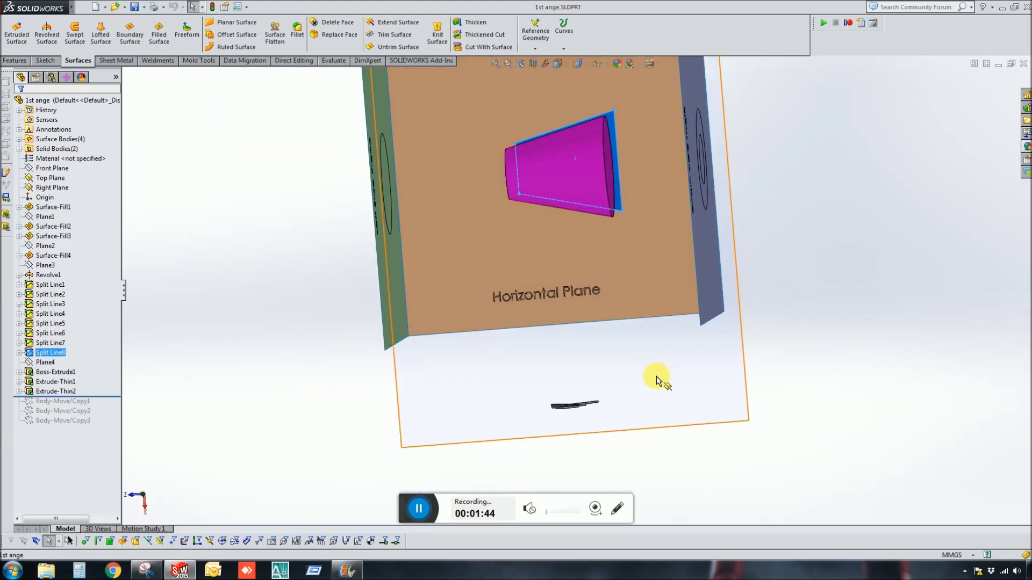
pyautogui.click(659, 380)
pyautogui.hotkey('ctrl', '8')
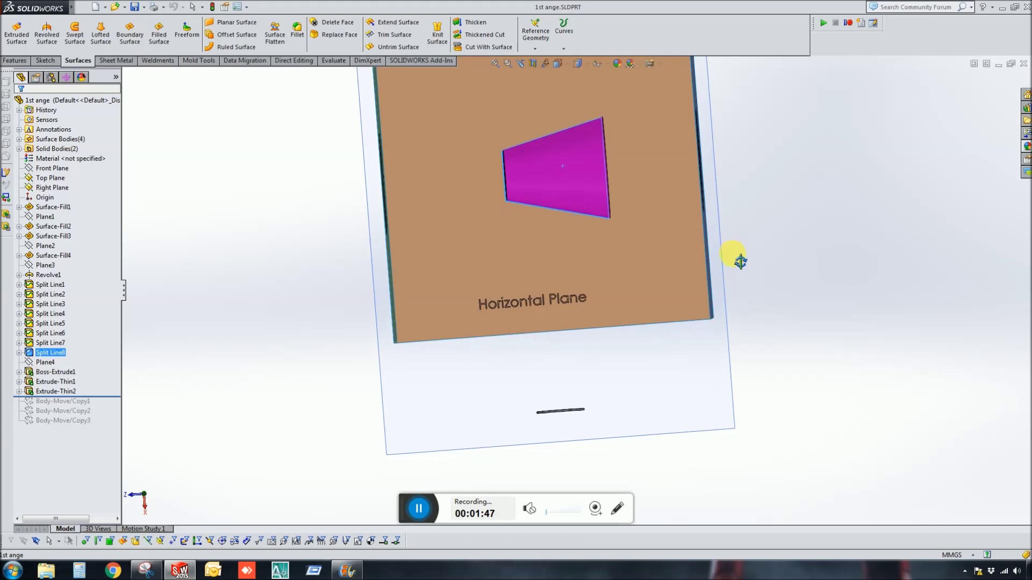
# Hide the left side plane and examine the cone's projection on the right side plane
pyautogui.moveTo(780, 365); pyautogui.dragTo(610, 237, button='middle')
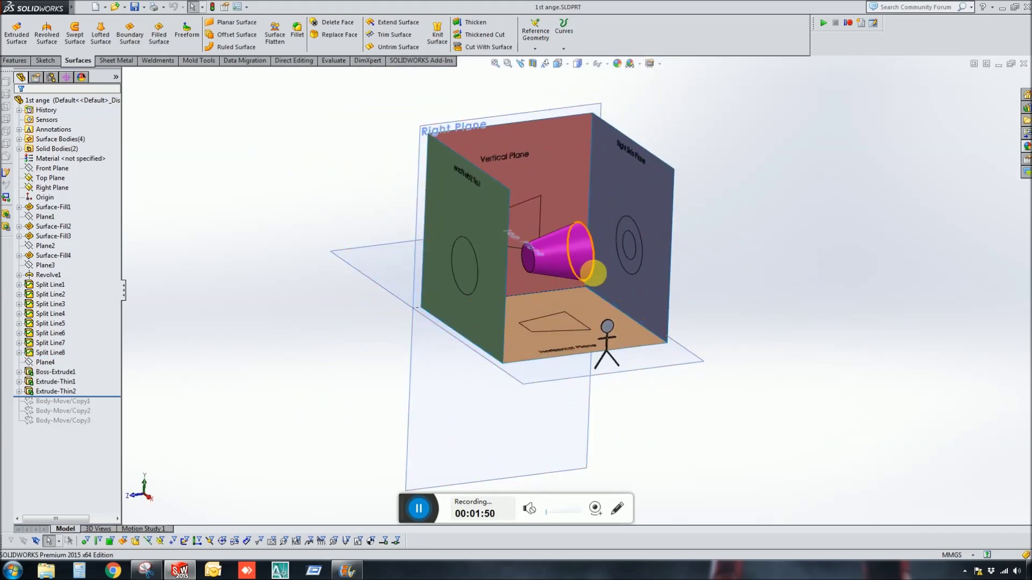
pyautogui.scroll(-8, 567, 261)
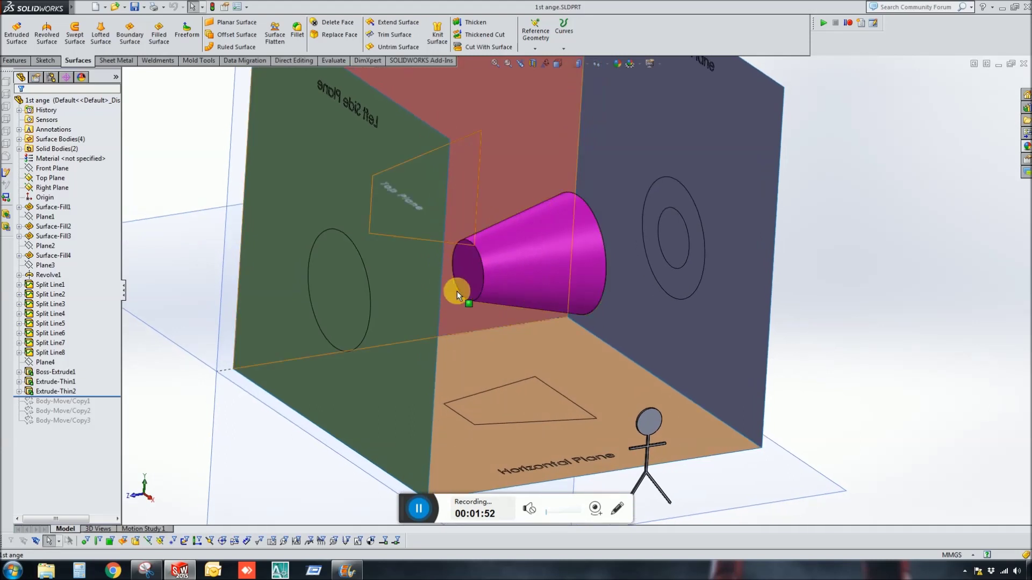
pyautogui.click(473, 273)
pyautogui.click(405, 250)
pyautogui.click(450, 219)
pyautogui.moveTo(450, 219); pyautogui.dragTo(937, 323, button='middle')
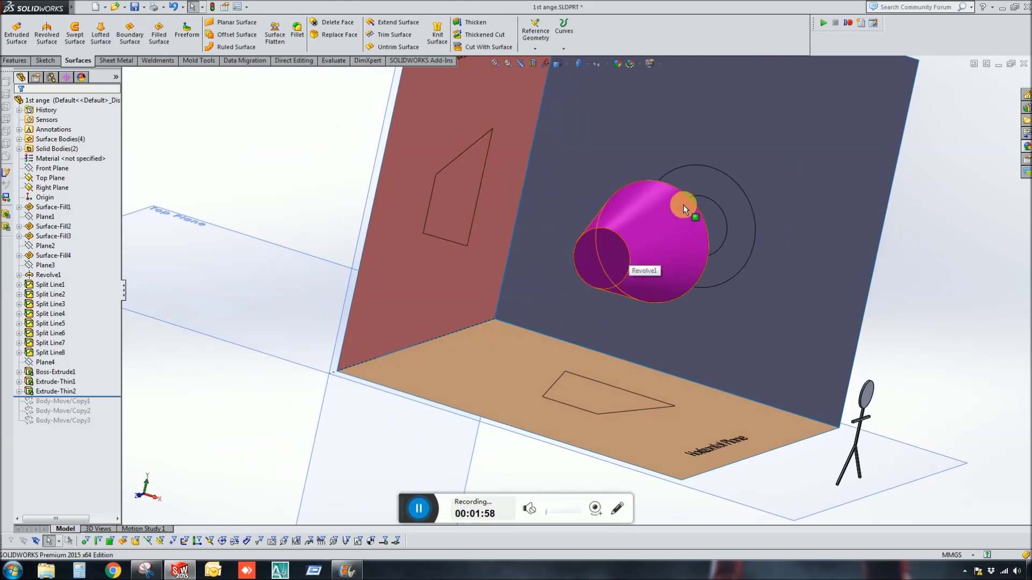
pyautogui.moveTo(730, 245); pyautogui.dragTo(677, 272, button='middle')
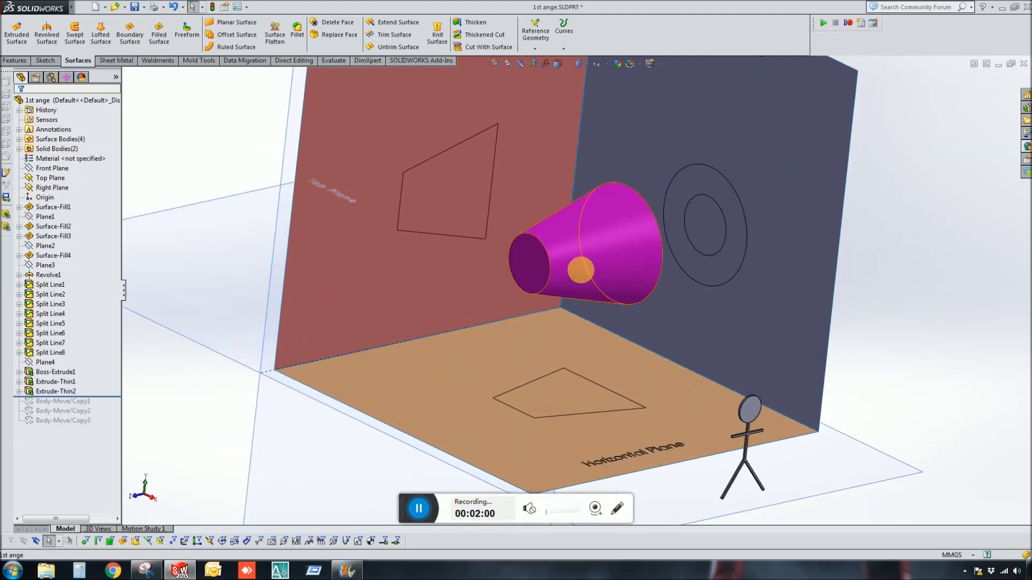
pyautogui.moveTo(808, 331); pyautogui.dragTo(699, 299, button='middle')
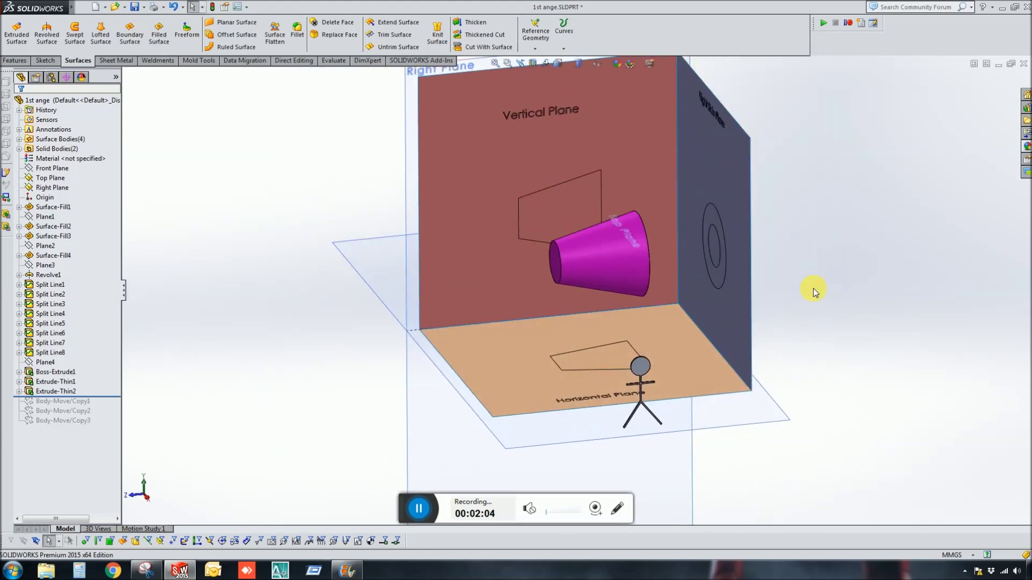
# With the left side plane shown again, hide the right side plane to expose the cone's large end
pyautogui.moveTo(785, 316); pyautogui.dragTo(527, 257, button='middle')
pyautogui.scroll(-2, 602, 258)
pyautogui.click(659, 245)
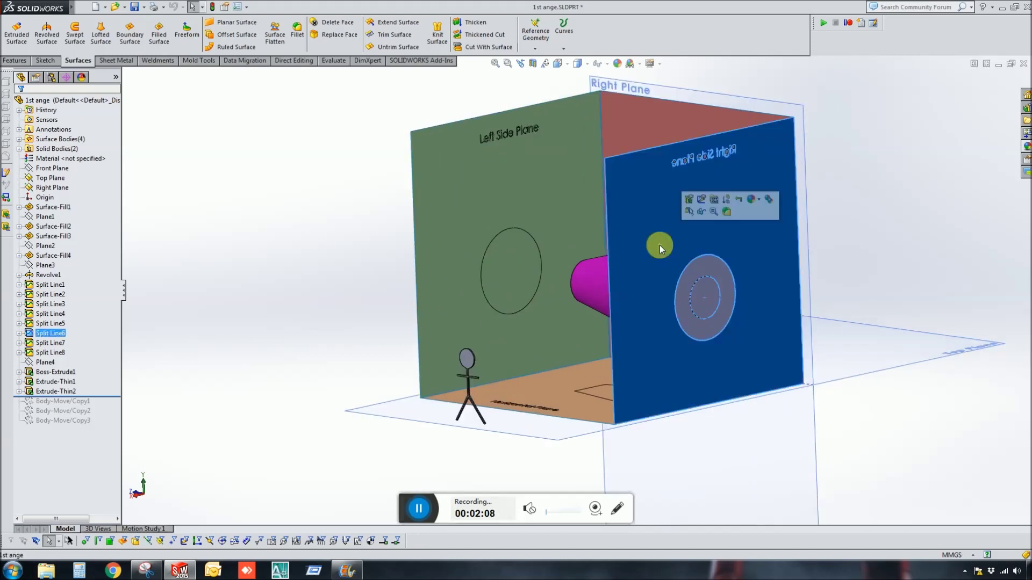
pyautogui.click(702, 213)
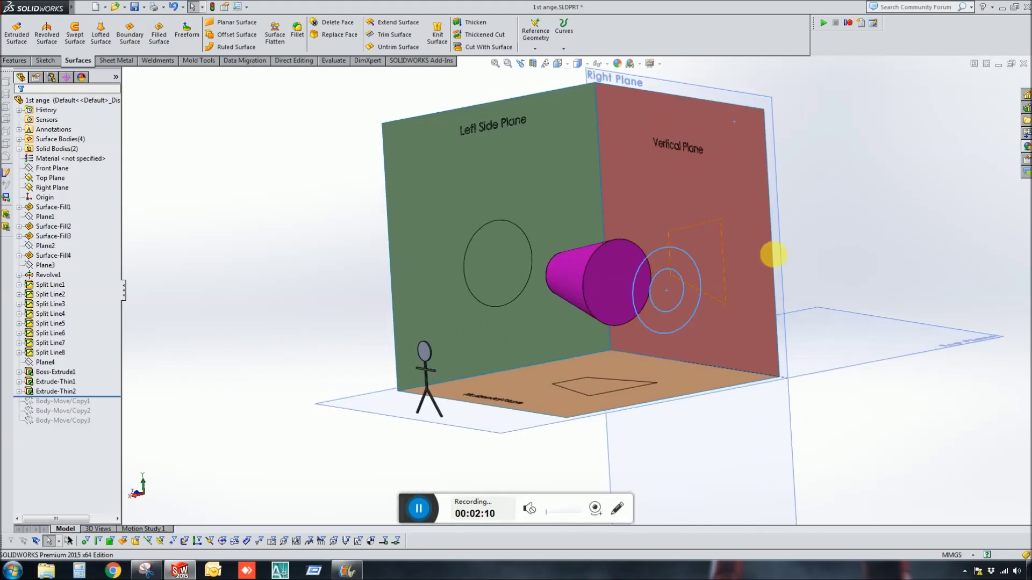
pyautogui.moveTo(605, 306); pyautogui.dragTo(709, 302, button='middle')
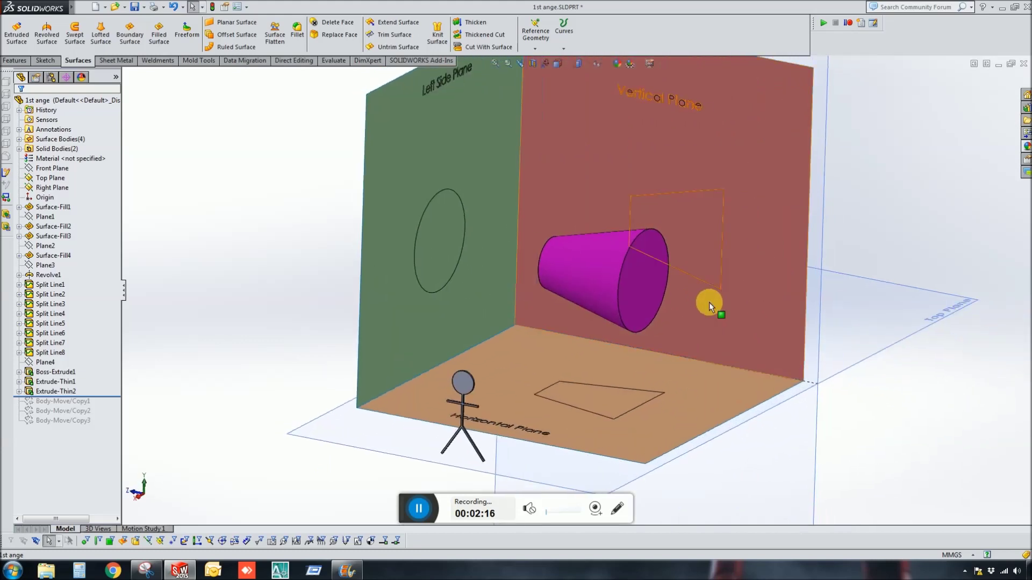
# Undo the hiding of the right side plane and examine the cone among all four planes from the opposite side
pyautogui.scroll(2, 708, 302)
pyautogui.hotkey('ctrl', 'z')
pyautogui.scroll(1, 668, 288)
pyautogui.moveTo(668, 288); pyautogui.dragTo(615, 364, button='middle')
pyautogui.moveTo(560, 346); pyautogui.dragTo(772, 322, button='middle')
pyautogui.scroll(-3, 698, 354)
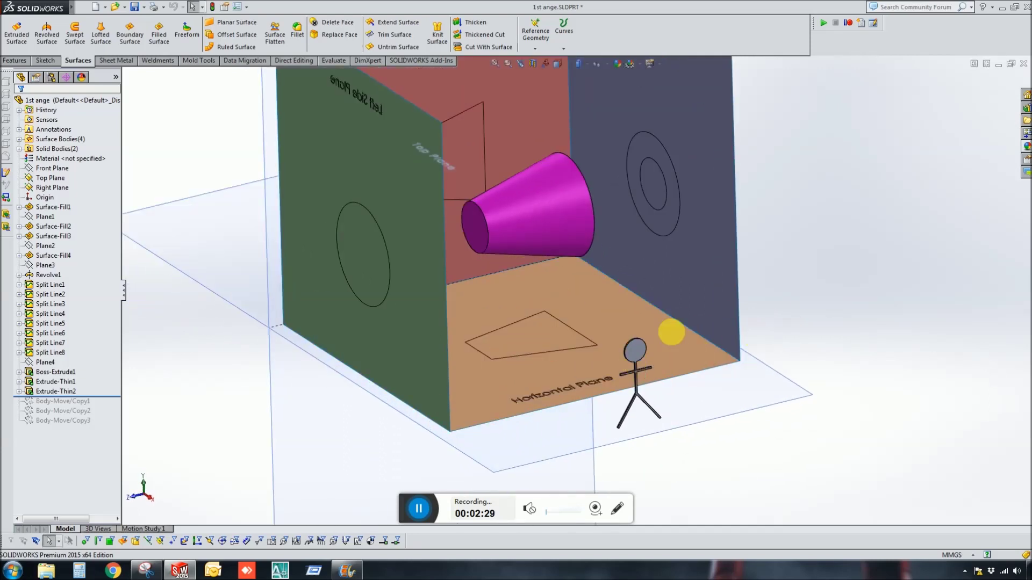
pyautogui.scroll(2, 801, 301)
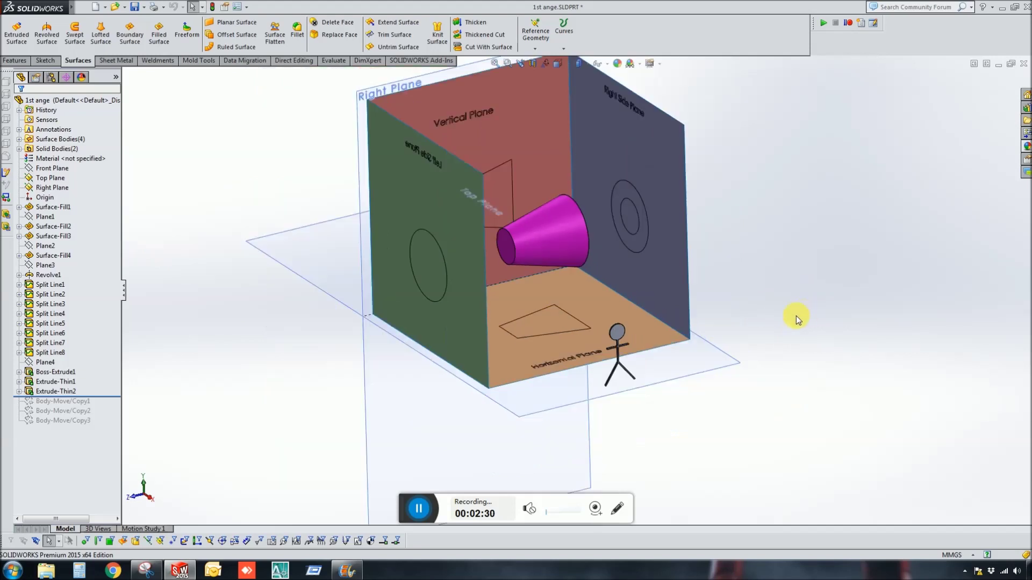
# Highlight the vertical plane and the horizontal plane one after the other, clearing the selection each time
pyautogui.click(511, 139)
pyautogui.click(750, 301)
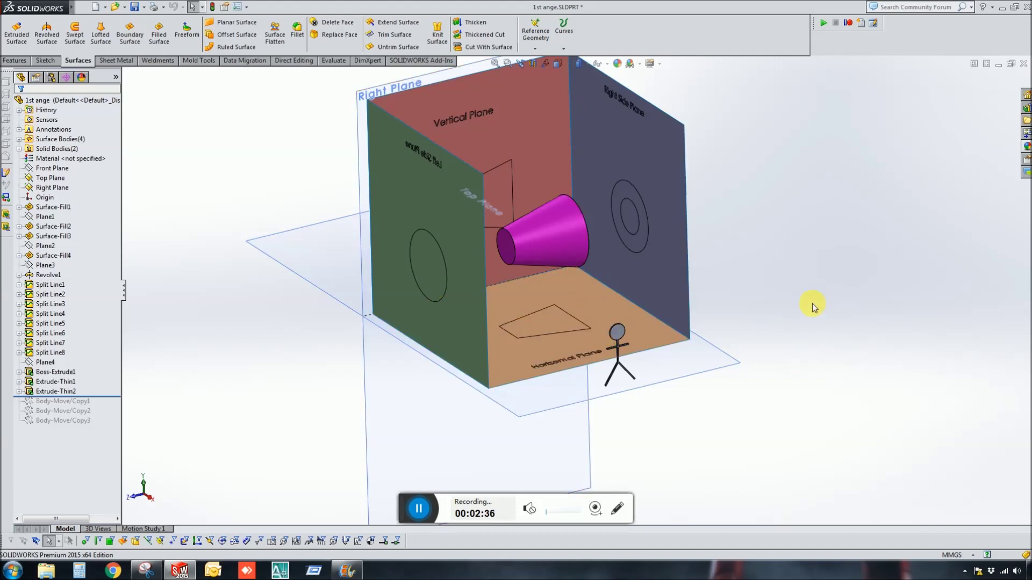
pyautogui.moveTo(726, 355)
pyautogui.mouseDown(button='middle')
pyautogui.moveTo(742, 346)
pyautogui.moveTo(744, 355)
pyautogui.mouseUp(button='middle')
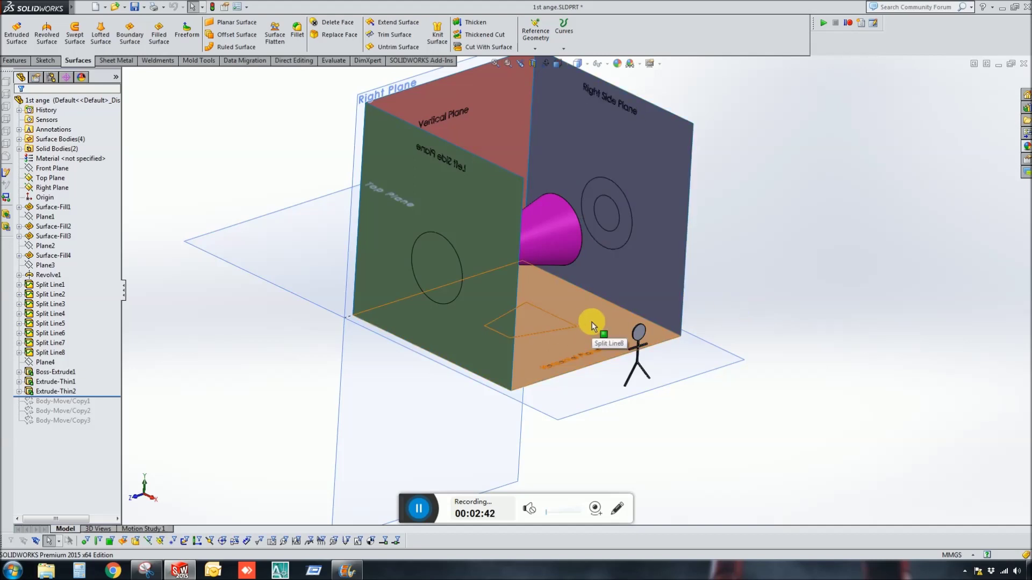
pyautogui.click(601, 324)
pyautogui.click(798, 371)
pyautogui.moveTo(570, 348); pyautogui.dragTo(408, 333, button='middle')
# Roll the model forward past Body-Move/Copy1 to swing the horizontal plane down, and view the vertical plane straight on
pyautogui.click(54, 382)
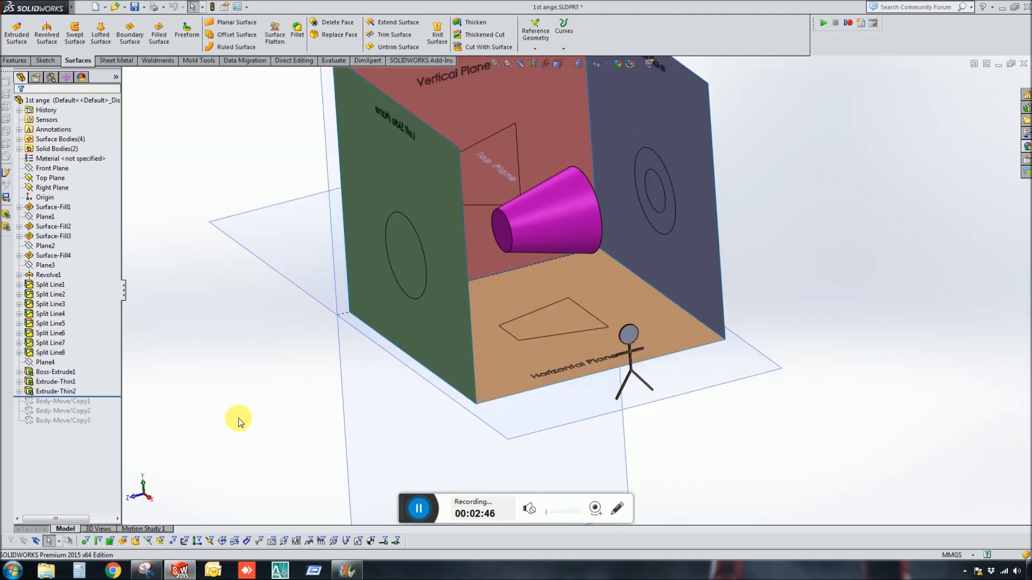
pyautogui.click(103, 397)
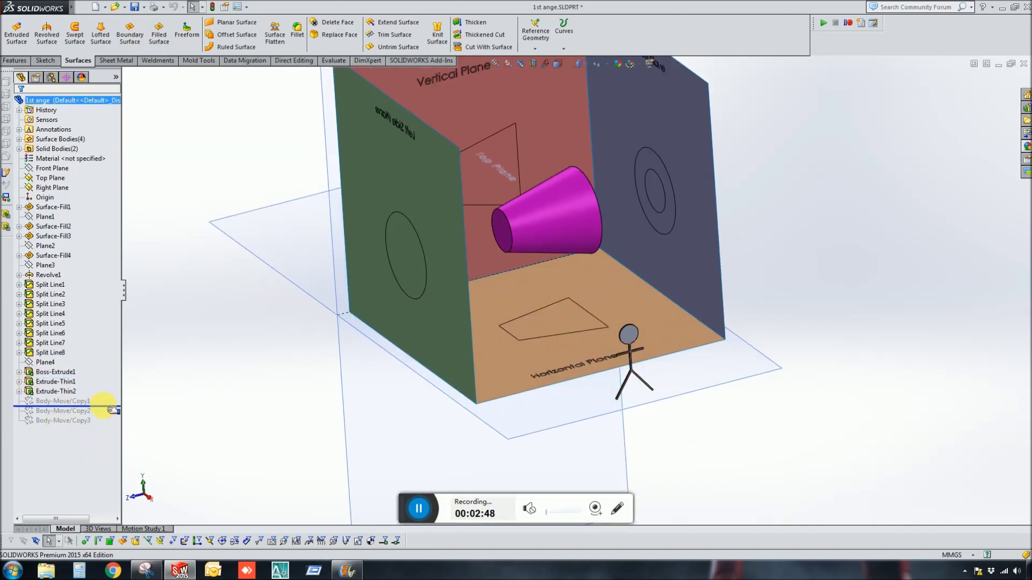
pyautogui.moveTo(103, 406); pyautogui.dragTo(103, 407)
pyautogui.scroll(4, 548, 406)
pyautogui.scroll(-2, 558, 363)
pyautogui.moveTo(584, 238); pyautogui.dragTo(653, 316, button='middle')
pyautogui.hotkey('ctrl', '4')
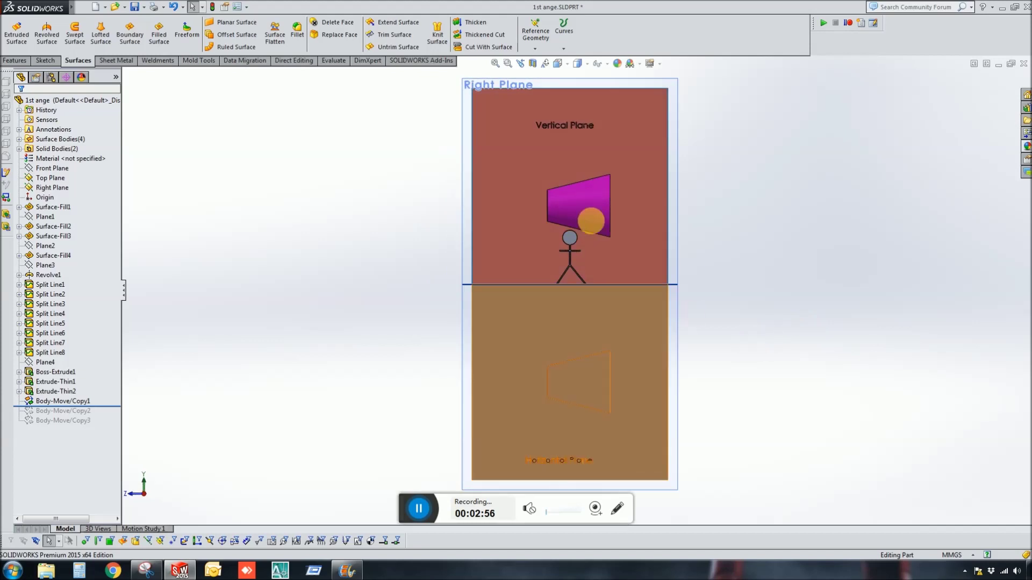
# Highlight the vertical plane's view and the horizontal plane's view below it, and clear the selection
pyautogui.scroll(-2, 591, 125)
pyautogui.click(563, 168)
pyautogui.scroll(3, 572, 185)
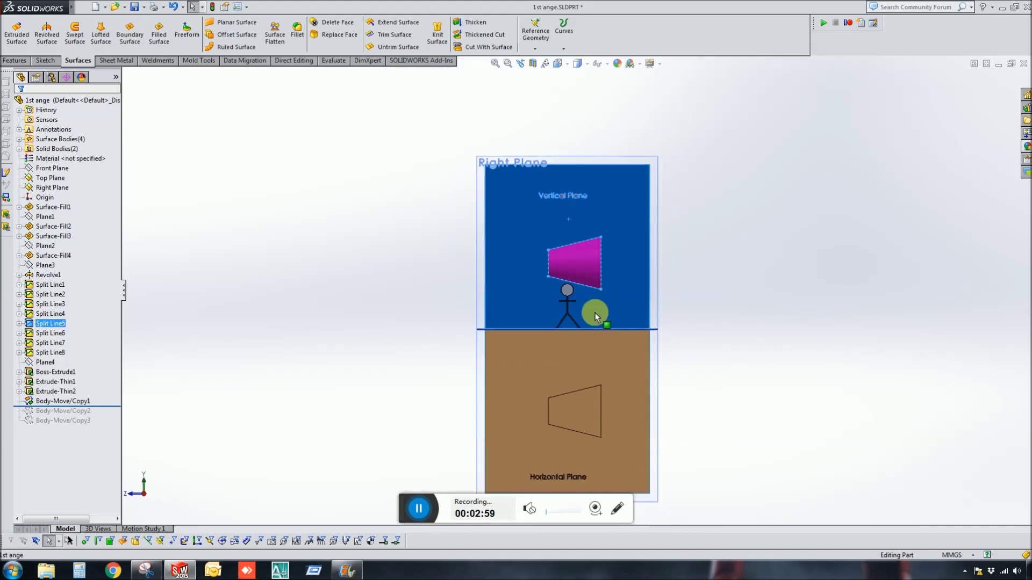
pyautogui.scroll(2, 589, 354)
pyautogui.scroll(-2, 593, 356)
pyautogui.scroll(-2, 547, 419)
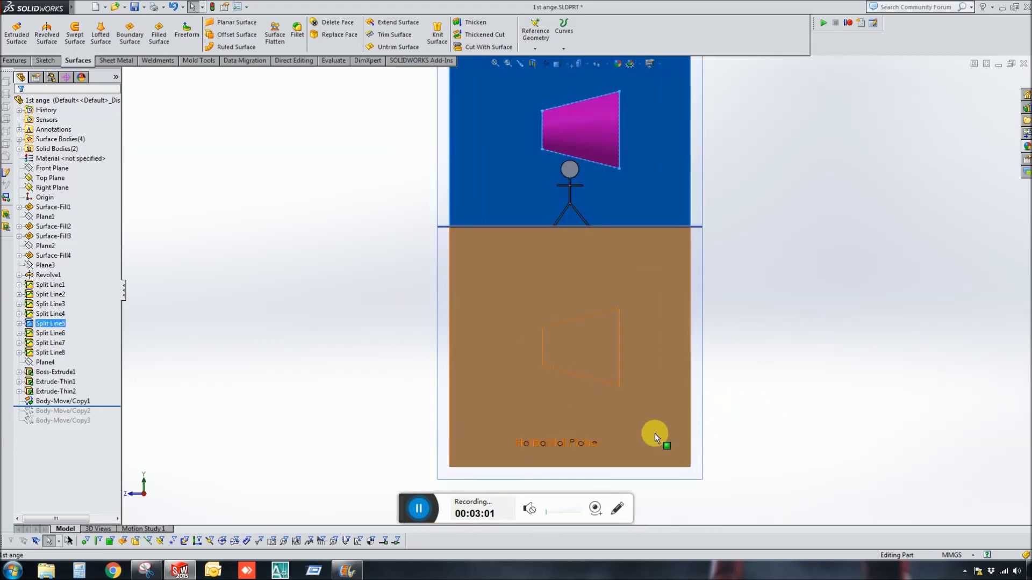
pyautogui.click(783, 431)
pyautogui.click(666, 421)
pyautogui.click(814, 416)
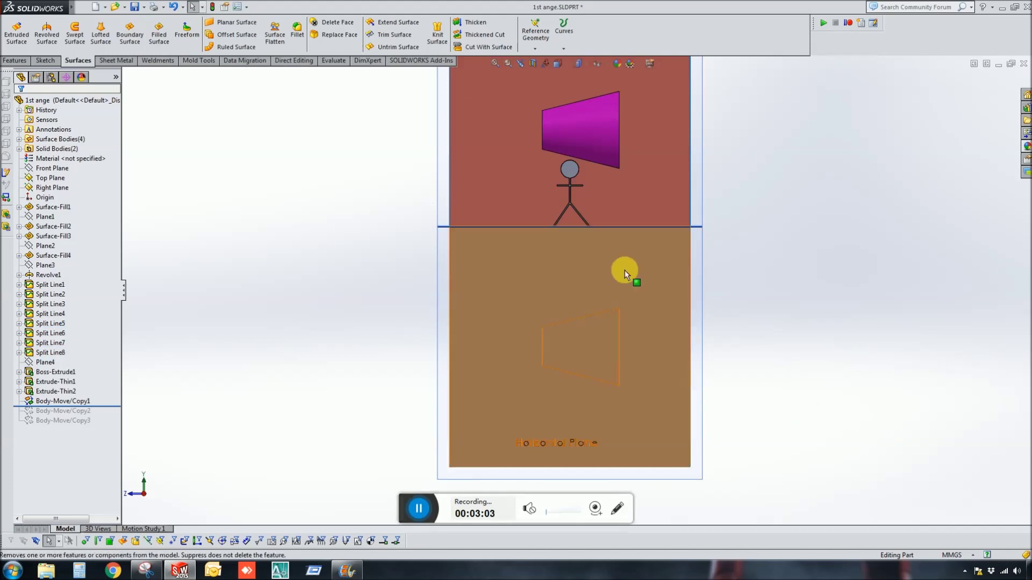
pyautogui.scroll(-2, 624, 270)
pyautogui.scroll(4, 605, 214)
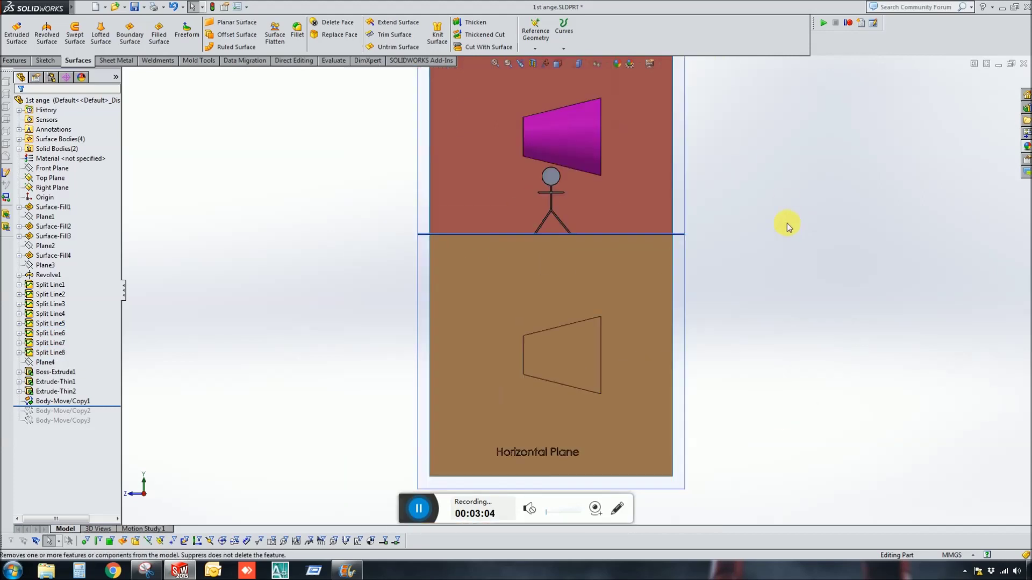
# Examine the cone, the side planes and the swung-down horizontal plane from several angled views
pyautogui.moveTo(681, 232); pyautogui.dragTo(608, 250, button='middle')
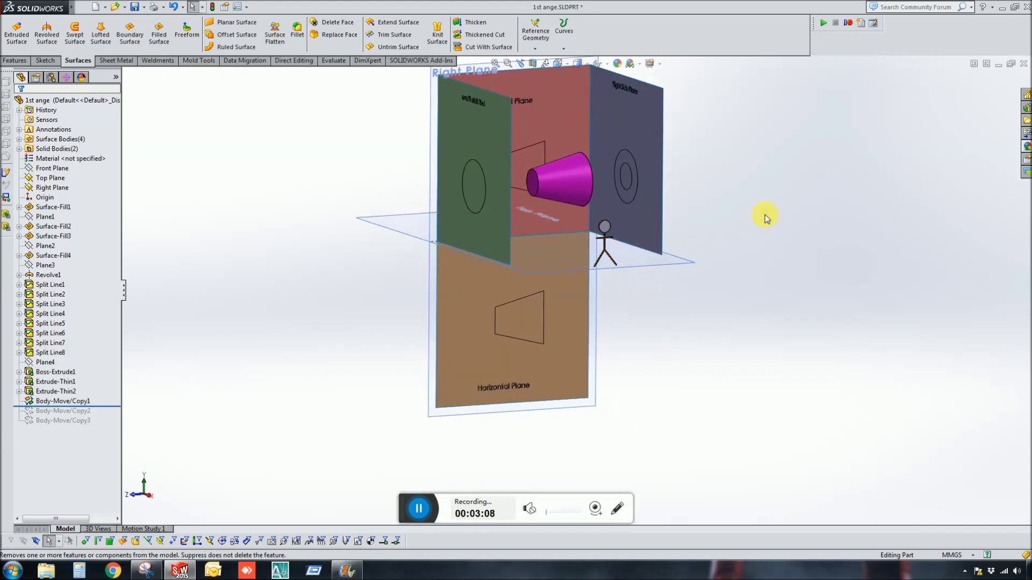
pyautogui.scroll(-2, 556, 197)
pyautogui.click(604, 183)
pyautogui.scroll(2, 606, 184)
pyautogui.click(841, 178)
pyautogui.scroll(-2, 577, 226)
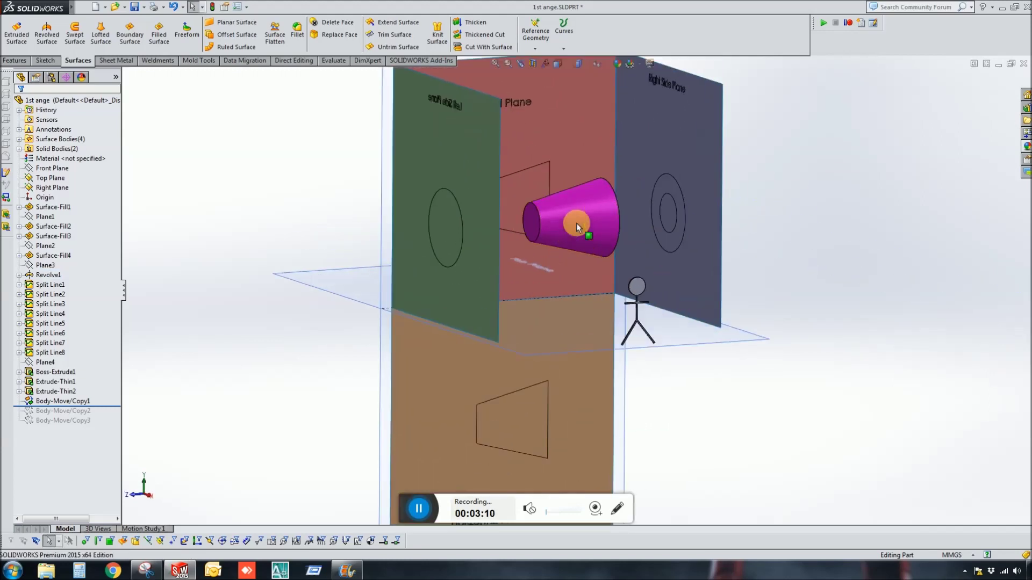
pyautogui.moveTo(576, 224); pyautogui.dragTo(587, 235, button='middle')
pyautogui.scroll(4, 580, 228)
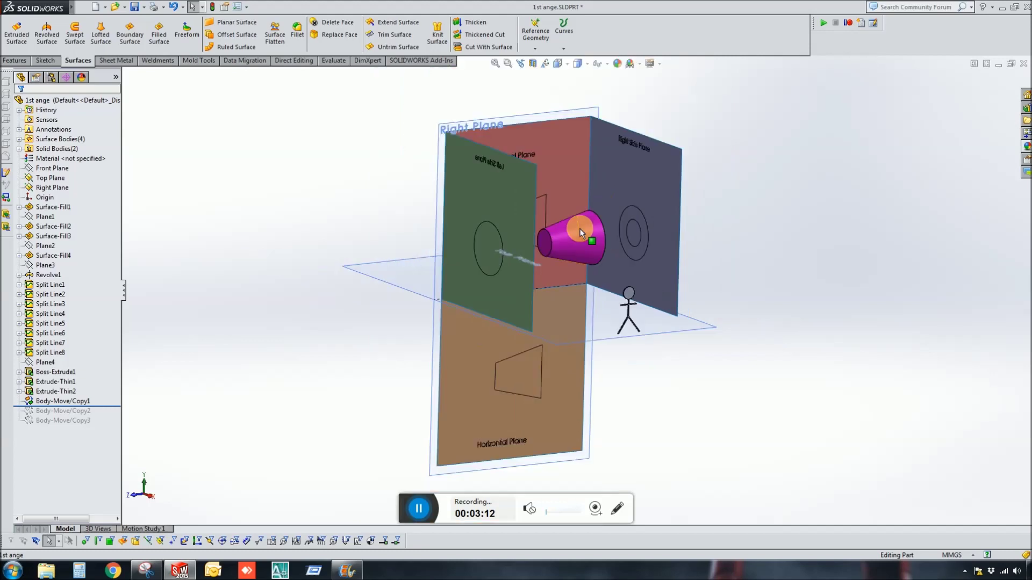
pyautogui.scroll(-5, 592, 237)
pyautogui.moveTo(605, 258); pyautogui.dragTo(578, 234, button='middle')
pyautogui.scroll(-3, 528, 280)
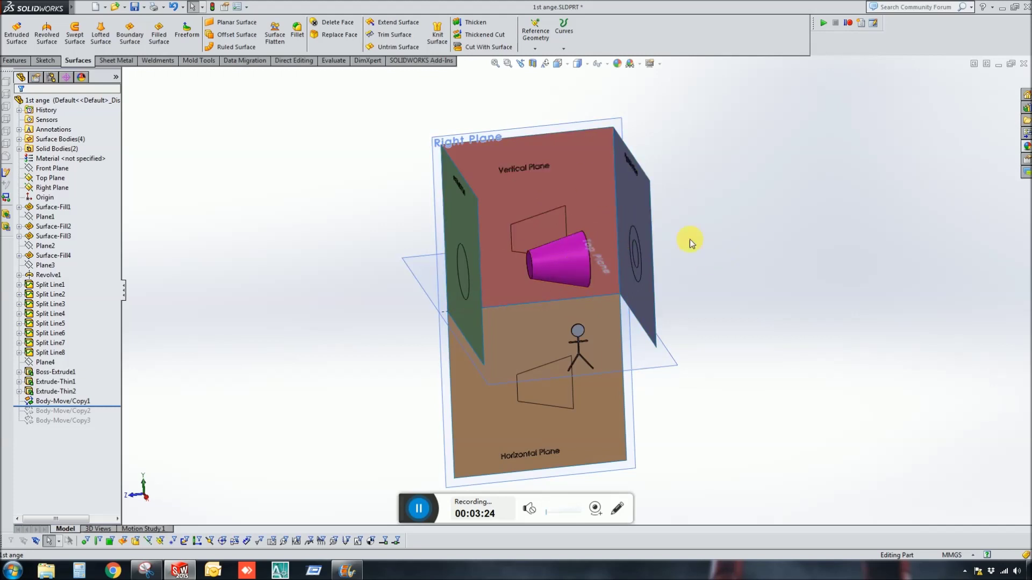
pyautogui.moveTo(716, 283); pyautogui.dragTo(725, 279, button='middle')
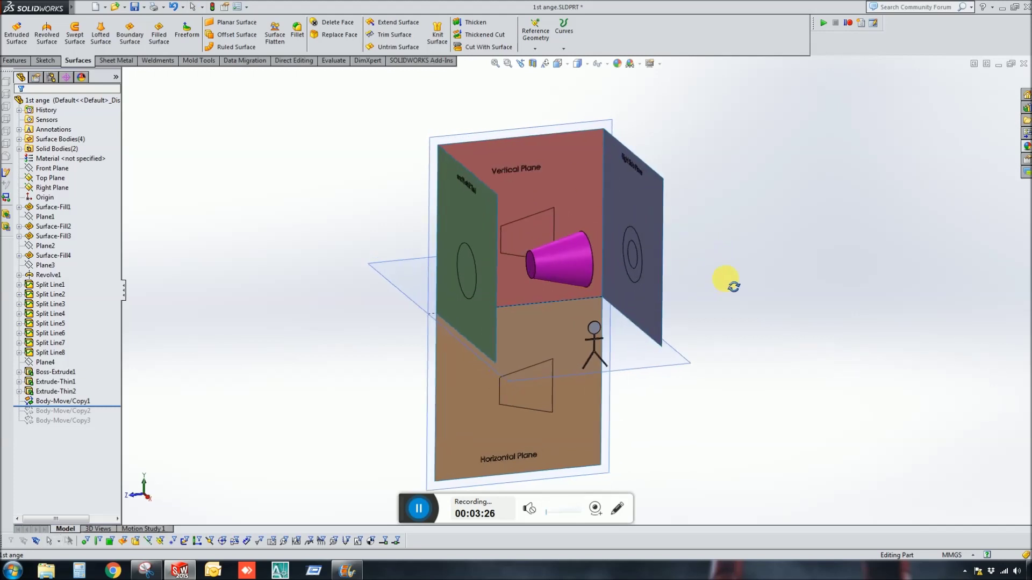
pyautogui.scroll(-2, 681, 276)
pyautogui.moveTo(611, 262); pyautogui.dragTo(588, 238, button='middle')
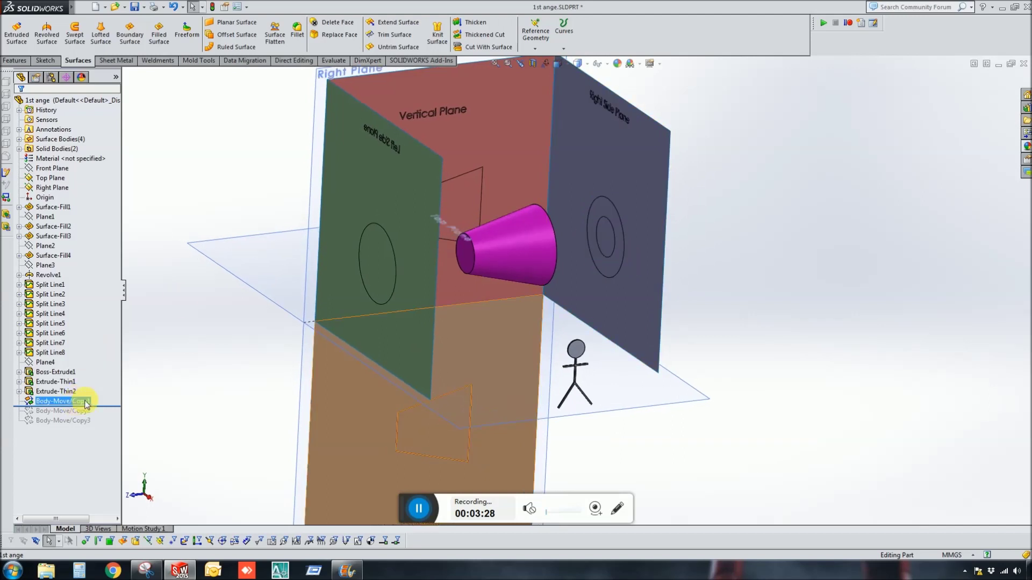
# Roll the model forward past Body-Move/Copy3 to unfold both side planes level with the vertical plane
pyautogui.click(414, 166)
pyautogui.moveTo(414, 166); pyautogui.dragTo(398, 178, button='middle')
pyautogui.click(89, 403)
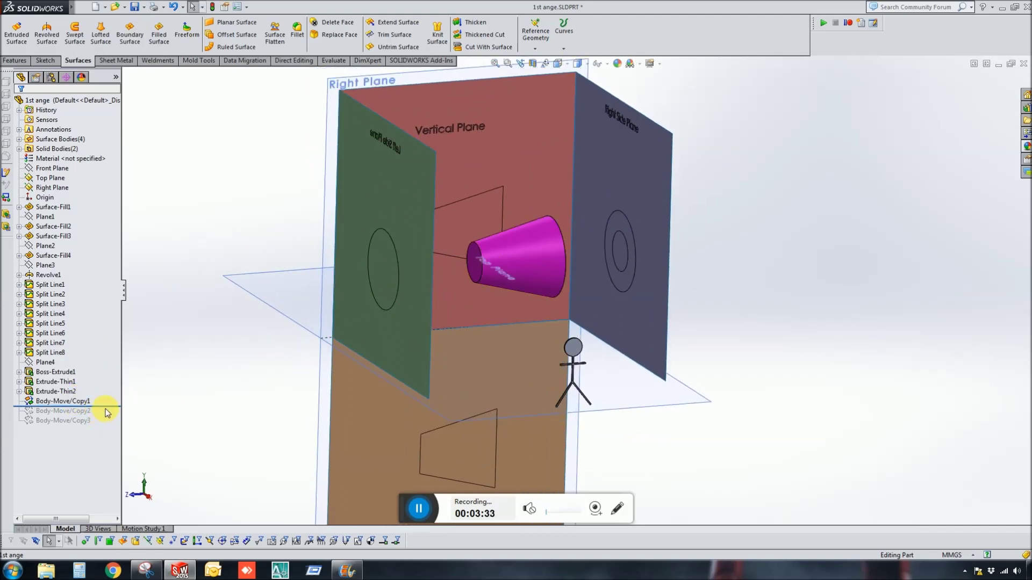
pyautogui.moveTo(107, 406); pyautogui.dragTo(112, 428)
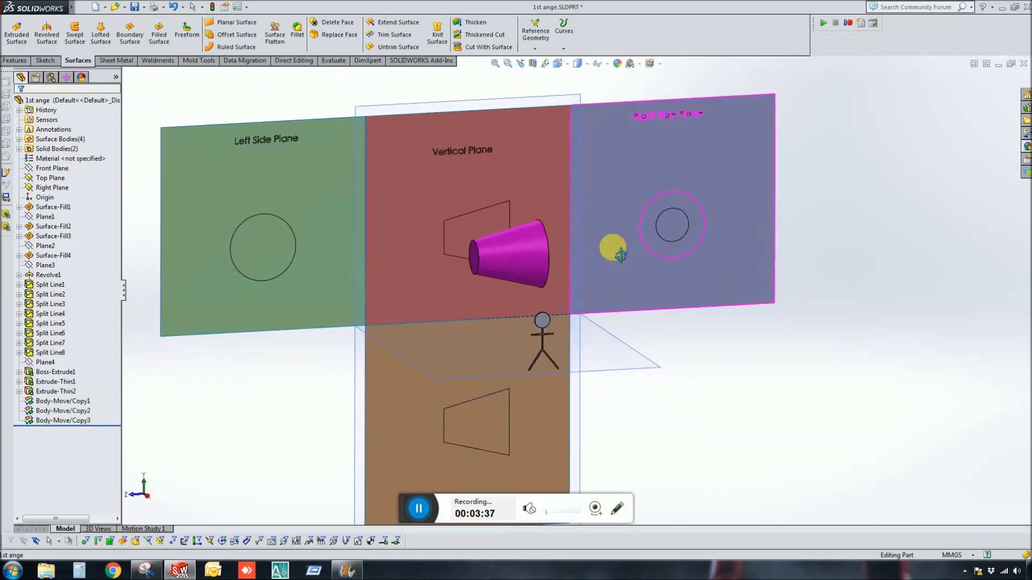
# Highlight the unfolded right side plane and examine the planes edge-on from the cone's large end
pyautogui.moveTo(575, 226); pyautogui.dragTo(583, 202, button='middle')
pyautogui.moveTo(427, 258); pyautogui.dragTo(450, 269, button='middle')
pyautogui.click(643, 197)
pyautogui.scroll(2, 662, 287)
pyautogui.moveTo(762, 361); pyautogui.dragTo(746, 368, button='middle')
pyautogui.moveTo(656, 349); pyautogui.dragTo(534, 295, button='middle')
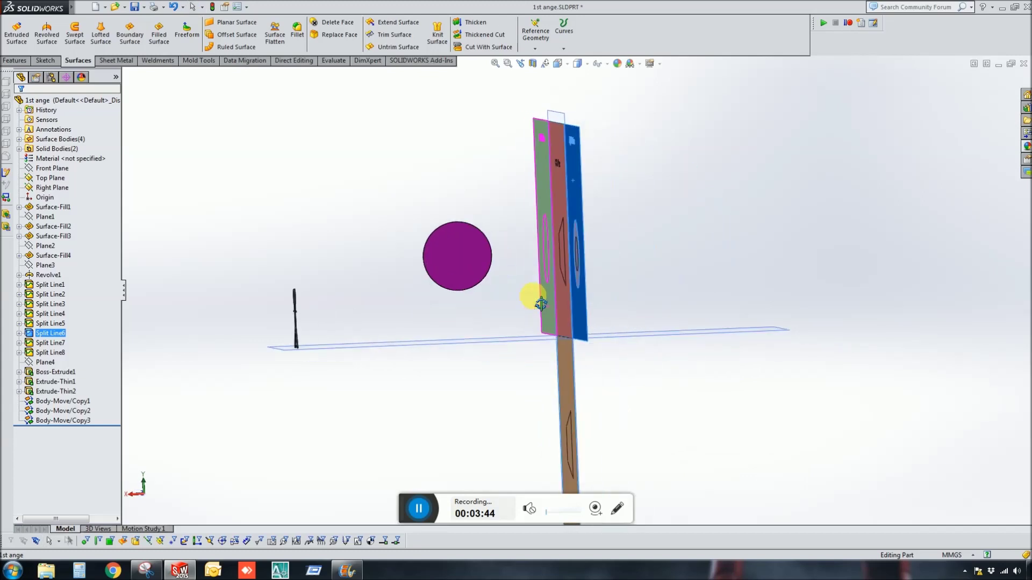
# Highlight the cone's large end, clear the selection, and view the unfolded planes straight on
pyautogui.click(424, 219)
pyautogui.click(479, 251)
pyautogui.moveTo(458, 266); pyautogui.dragTo(677, 321, button='middle')
pyautogui.scroll(3, 658, 329)
pyautogui.click(628, 347)
pyautogui.scroll(-2, 532, 300)
pyautogui.hotkey('ctrl', '4')
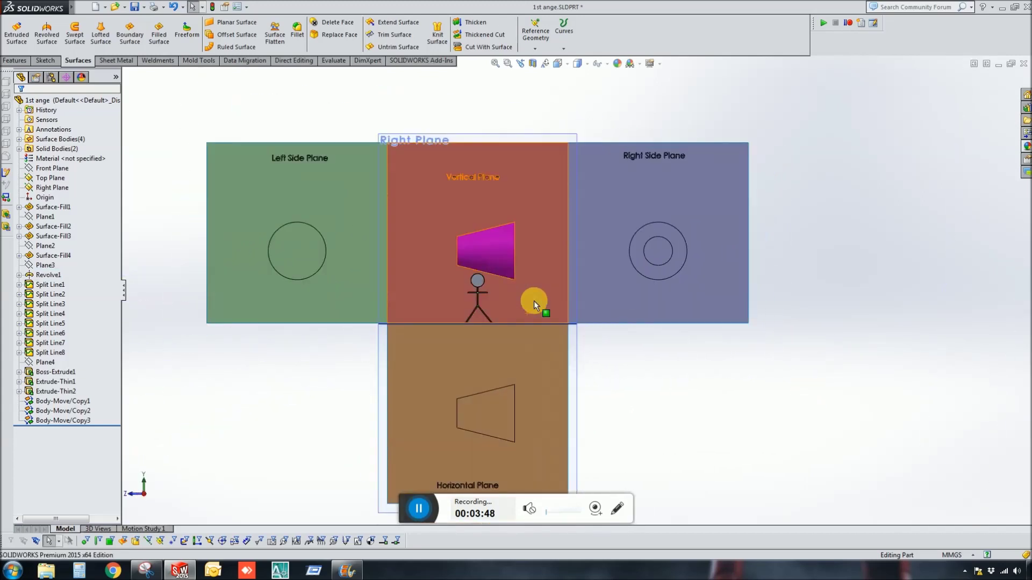
# Hide the cone and the stick-figure observer so that only the unfolded projections are shown
pyautogui.scroll(2, 529, 299)
pyautogui.scroll(-3, 528, 299)
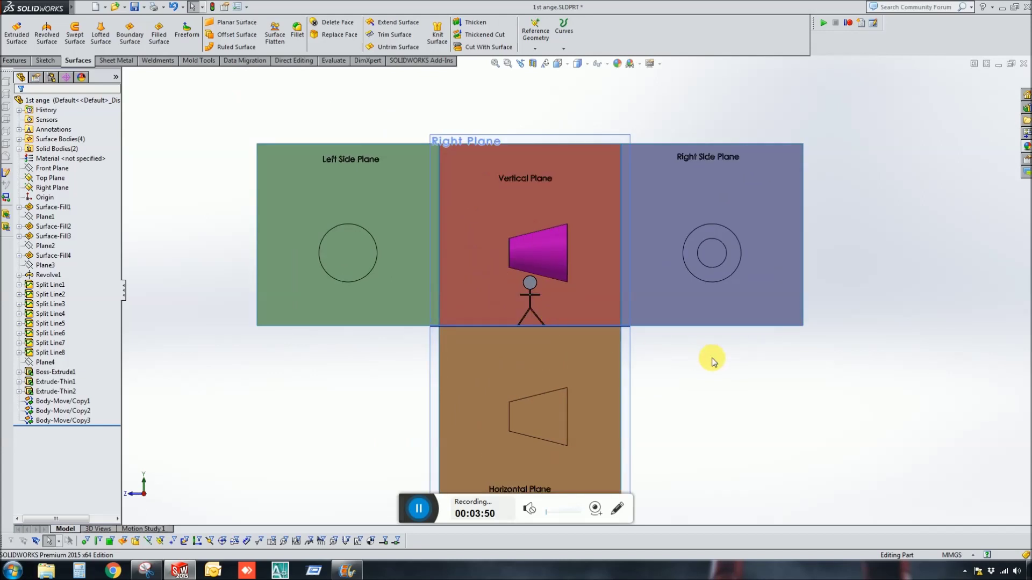
pyautogui.click(539, 262)
pyautogui.click(584, 230)
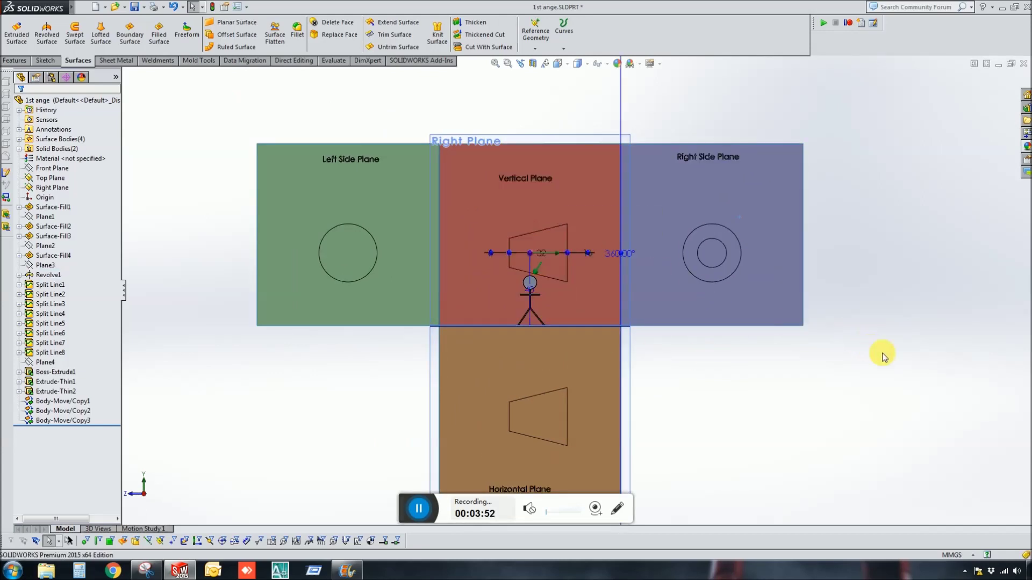
pyautogui.scroll(-4, 538, 313)
pyautogui.click(527, 262)
pyautogui.click(572, 229)
pyautogui.scroll(8, 581, 279)
pyautogui.scroll(-8, 666, 257)
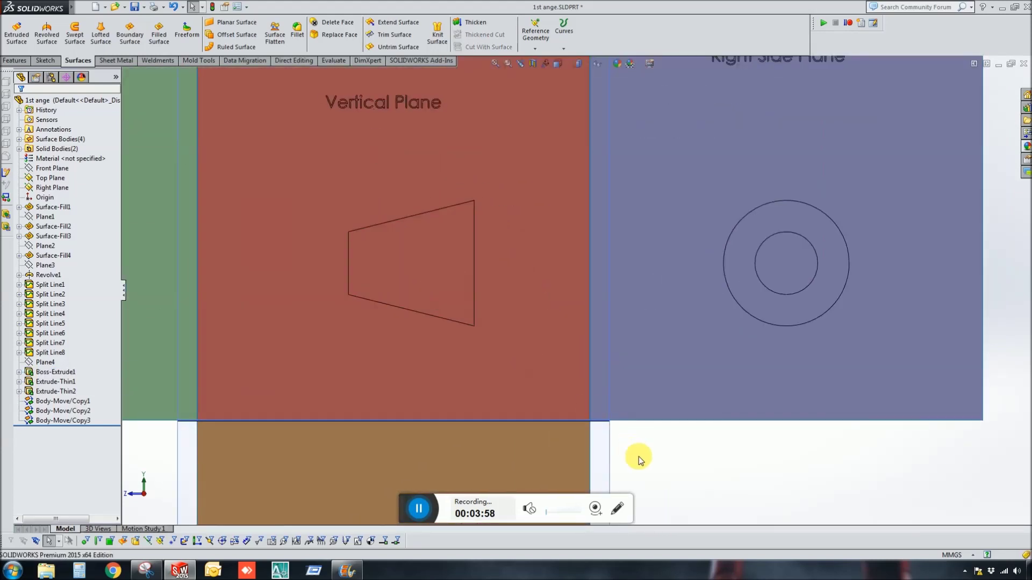
# Highlight the trapezoid on the vertical plane and the circles on the right side plane, and examine all unfolded planes at an angle
pyautogui.click(451, 292)
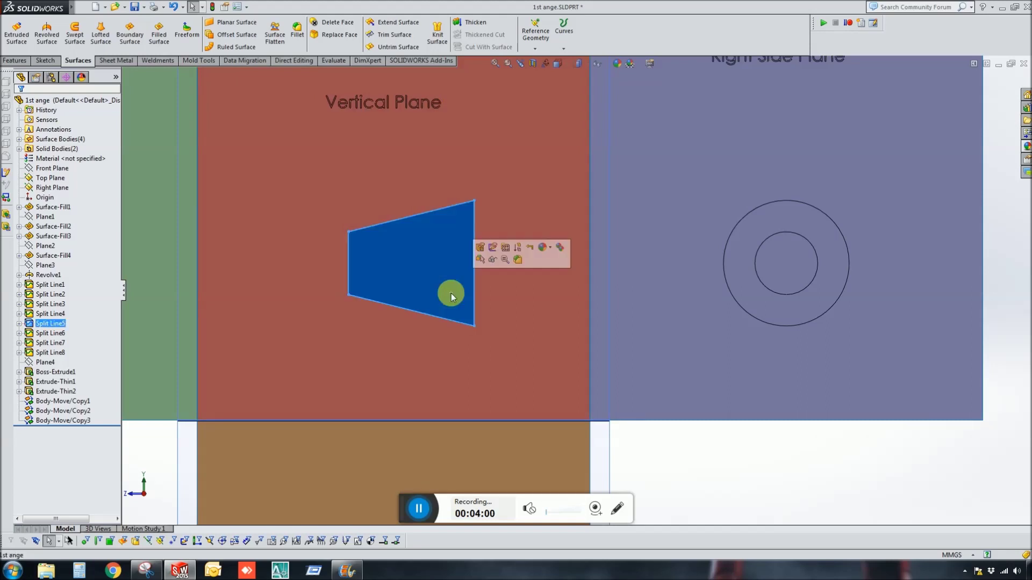
pyautogui.click(732, 471)
pyautogui.click(785, 270)
pyautogui.click(745, 230)
pyautogui.click(825, 482)
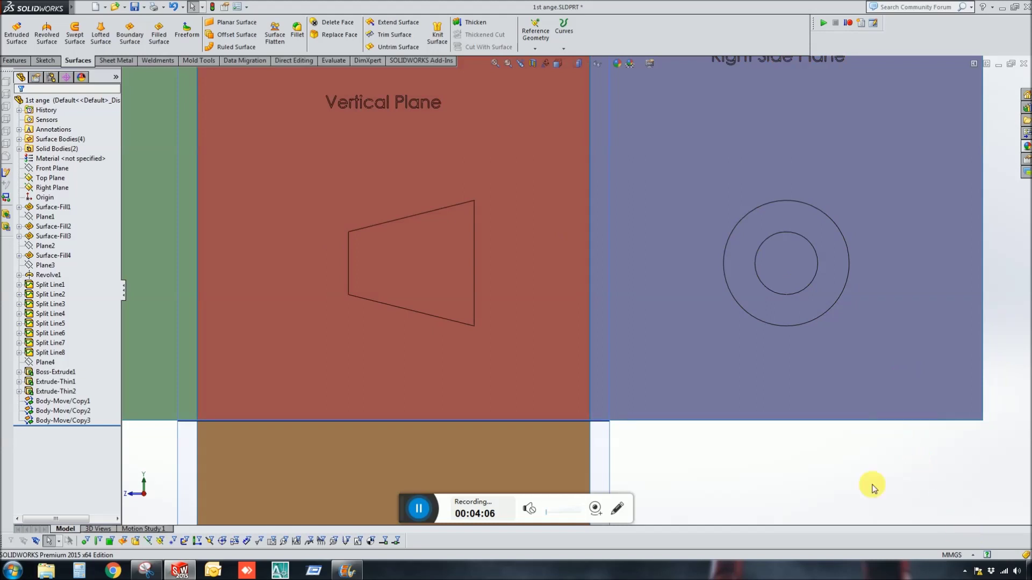
pyautogui.press('f')
pyautogui.moveTo(836, 482); pyautogui.dragTo(525, 313, button='middle')
pyautogui.scroll(1, 694, 381)
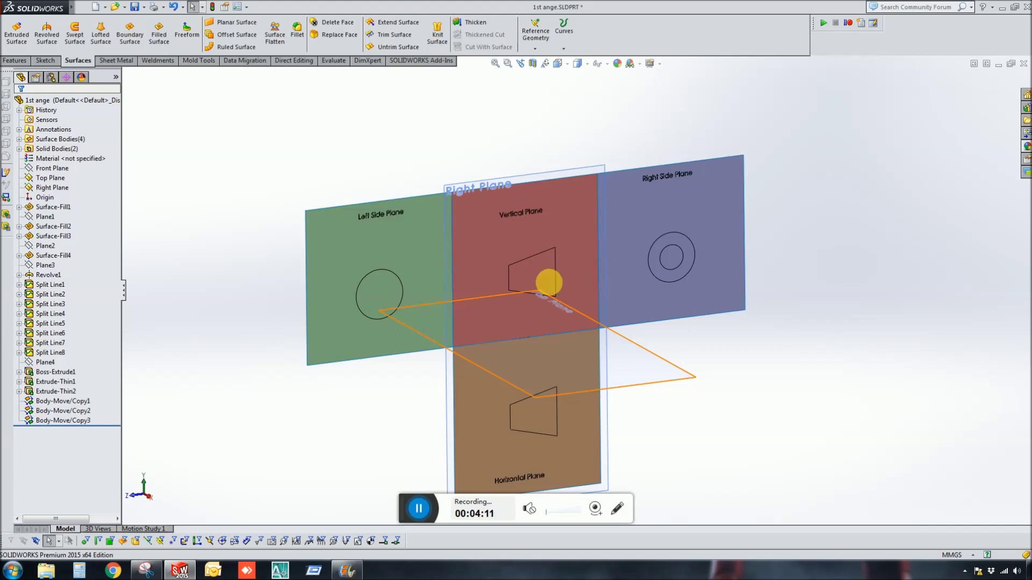
pyautogui.moveTo(549, 284); pyautogui.dragTo(777, 311, button='middle')
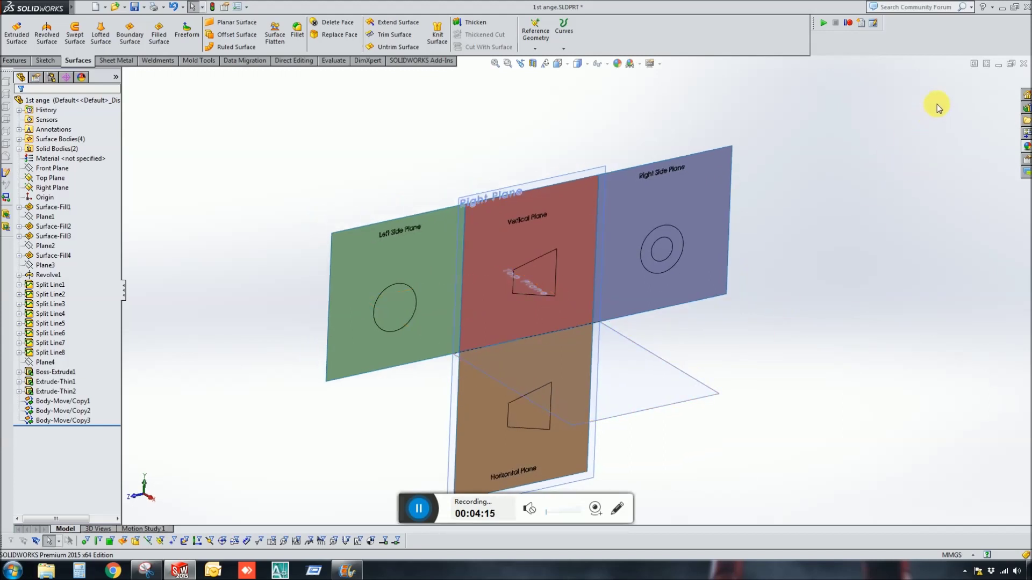
# Close the current part without saving and open the part 3rd ange.SLDPRT
pyautogui.click(1024, 64)
pyautogui.click(476, 303)
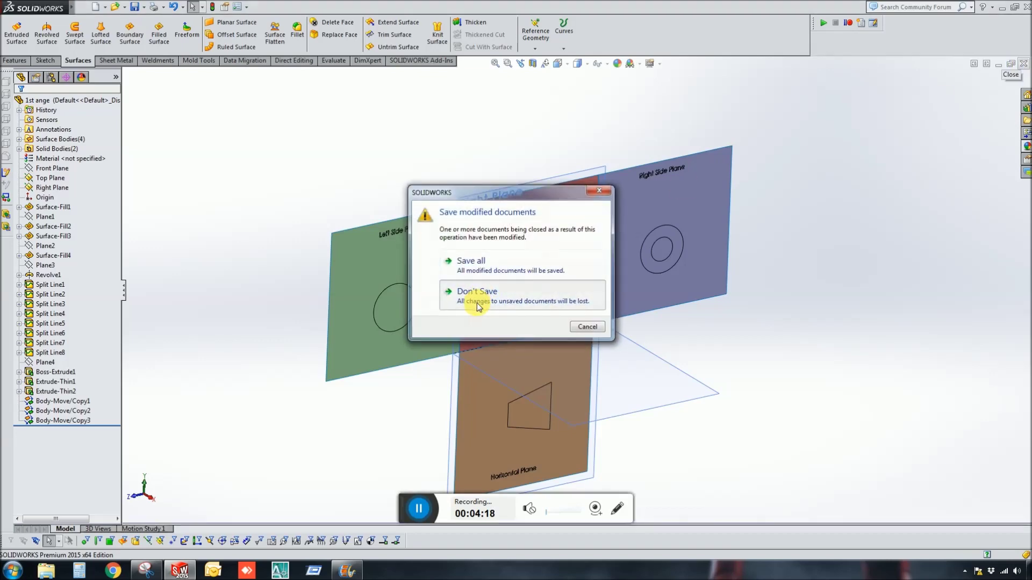
pyautogui.click(116, 8)
pyautogui.doubleClick(132, 97)
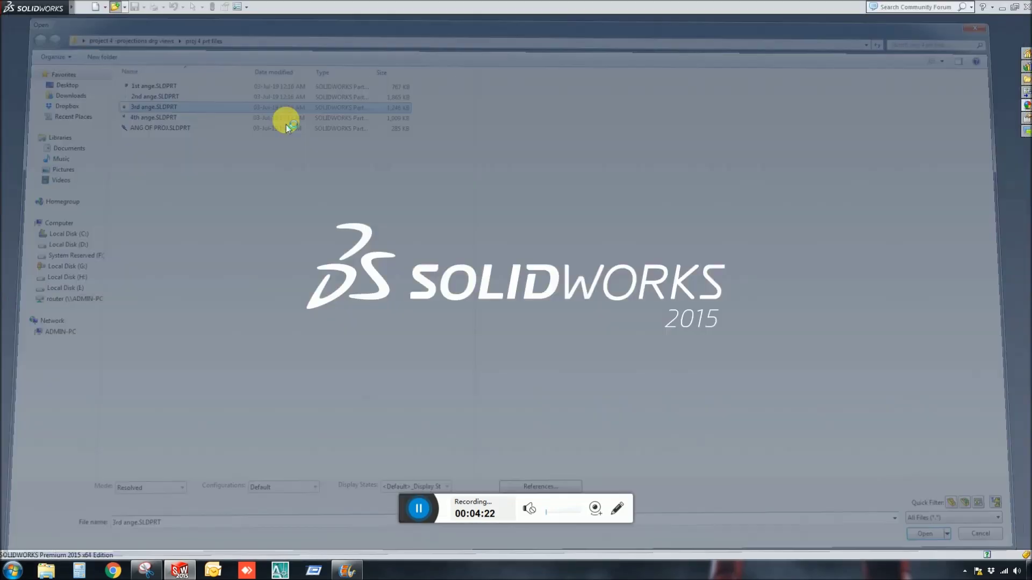
# Highlight the stick-figure observer standing in front of the vertical plane, and clear the selection
pyautogui.moveTo(588, 290)
pyautogui.mouseDown(button='middle')
pyautogui.moveTo(597, 240)
pyautogui.moveTo(605, 280)
pyautogui.mouseUp(button='middle')
pyautogui.scroll(-3, 723, 270)
pyautogui.scroll(3, 632, 266)
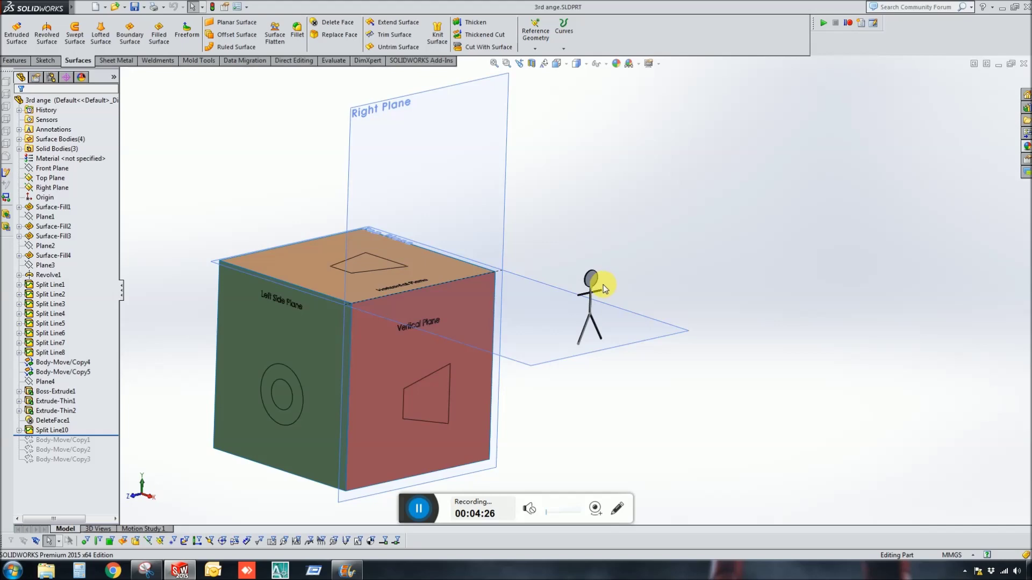
pyautogui.scroll(-2, 600, 283)
pyautogui.click(587, 278)
pyautogui.scroll(2, 607, 290)
pyautogui.click(745, 300)
pyautogui.scroll(3, 357, 302)
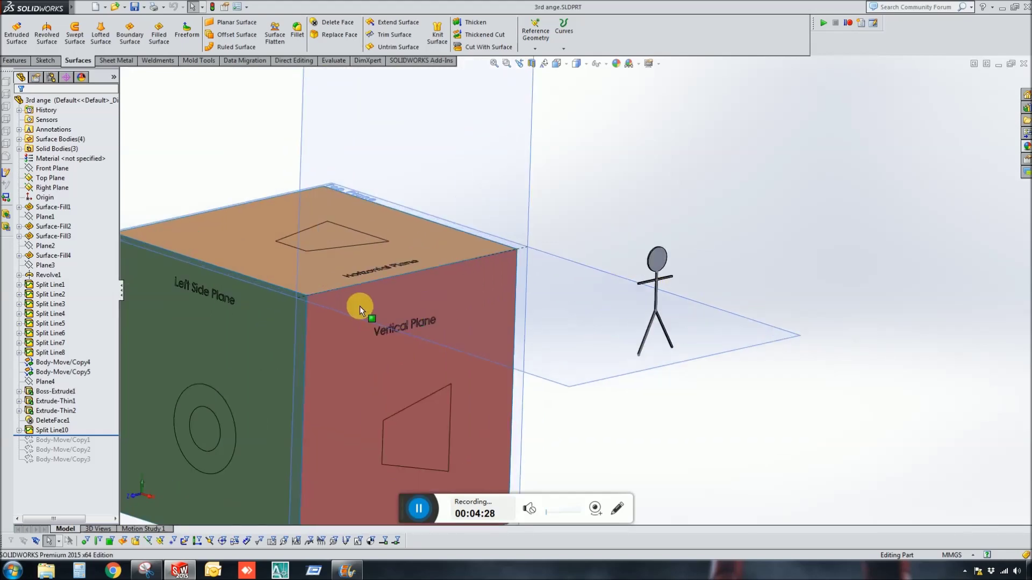
# Examine the closed box of projection planes and its position relative to the observer from several angles
pyautogui.moveTo(350, 298); pyautogui.dragTo(321, 372, button='middle')
pyautogui.scroll(-3, 375, 323)
pyautogui.scroll(-3, 402, 387)
pyautogui.scroll(2, 618, 228)
pyautogui.scroll(-1, 618, 228)
pyautogui.moveTo(617, 228); pyautogui.dragTo(649, 294, button='middle')
pyautogui.scroll(3, 649, 295)
pyautogui.scroll(-2, 649, 294)
pyautogui.moveTo(544, 277); pyautogui.dragTo(578, 277, button='middle')
pyautogui.moveTo(594, 218); pyautogui.dragTo(790, 224, button='middle')
pyautogui.moveTo(549, 290); pyautogui.dragTo(492, 299, button='middle')
pyautogui.scroll(-1, 539, 329)
pyautogui.moveTo(538, 330); pyautogui.dragTo(540, 283, button='middle')
# Highlight a face of the box, clear the selection, and examine the projections on the left side, vertical and horizontal planes
pyautogui.click(509, 308)
pyautogui.click(766, 321)
pyautogui.scroll(2, 647, 328)
pyautogui.scroll(-2, 645, 330)
pyautogui.scroll(-2, 544, 291)
pyautogui.scroll(3, 544, 292)
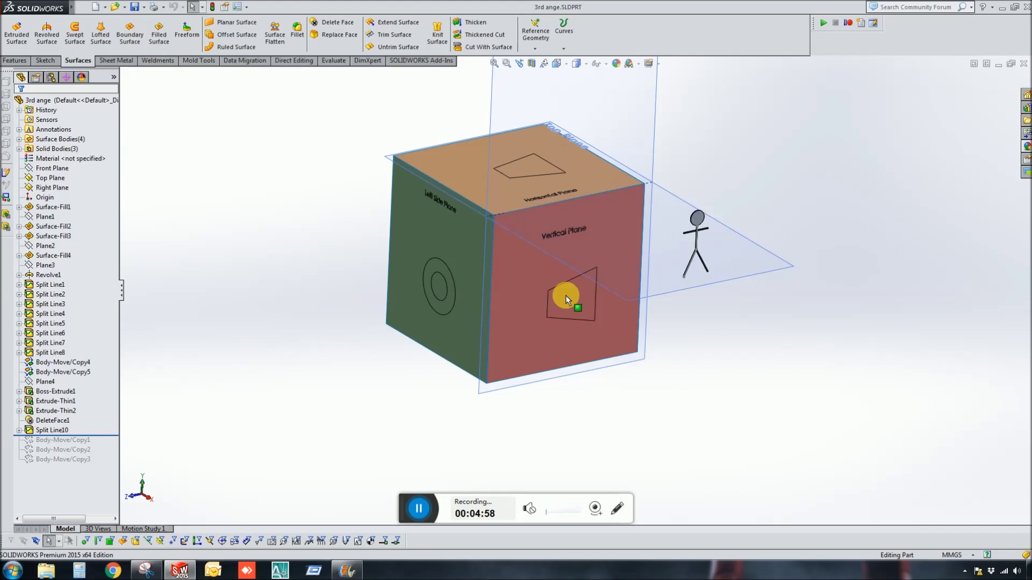
pyautogui.moveTo(618, 297); pyautogui.dragTo(575, 186, button='middle')
pyautogui.moveTo(536, 251); pyautogui.dragTo(591, 225, button='middle')
pyautogui.scroll(-3, 590, 223)
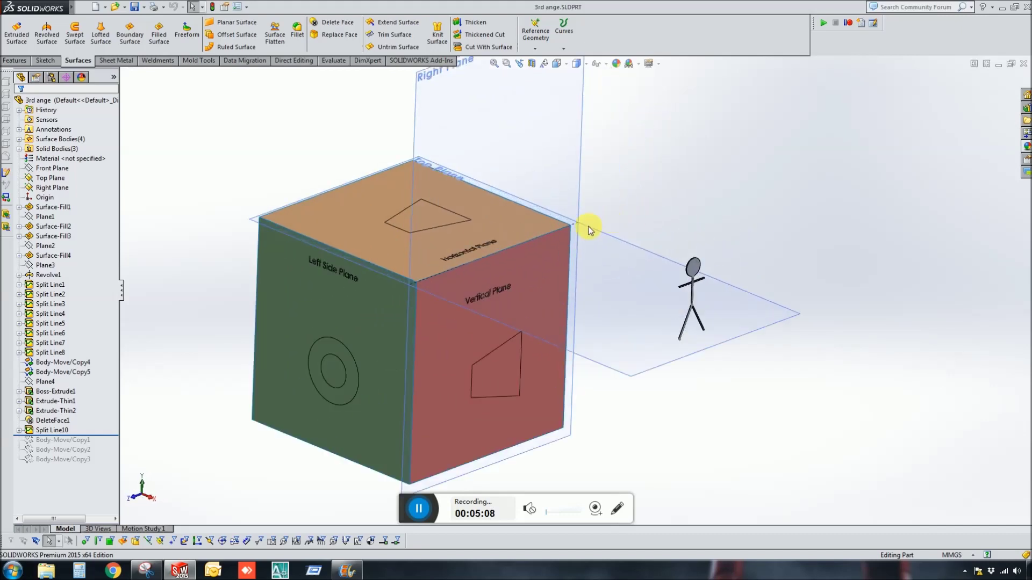
pyautogui.scroll(2, 492, 283)
pyautogui.moveTo(492, 284); pyautogui.dragTo(612, 237, button='middle')
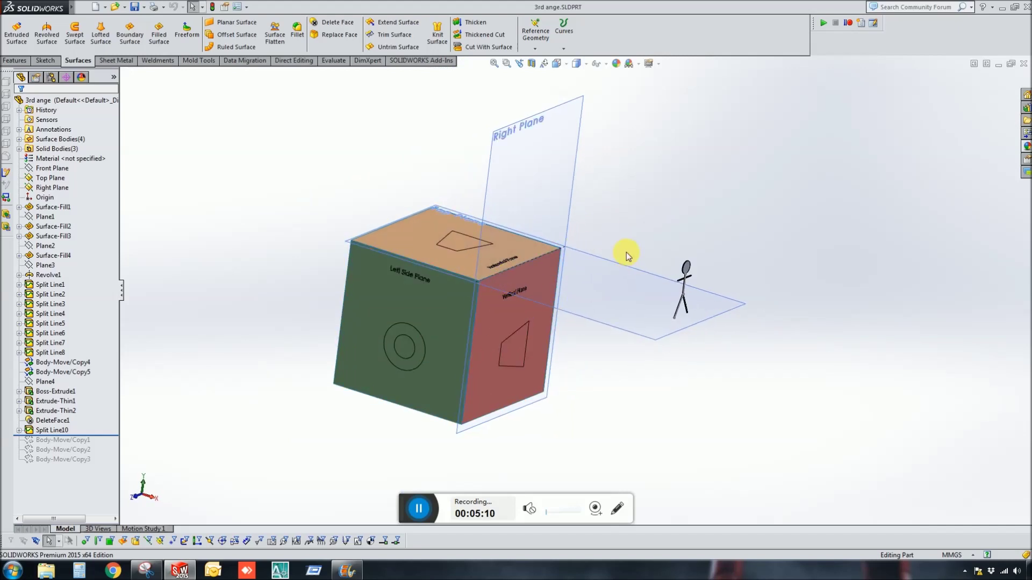
# Highlight the vertical plane on the front of the closed box and examine its projection from the observer's side
pyautogui.moveTo(467, 318); pyautogui.dragTo(438, 311, button='middle')
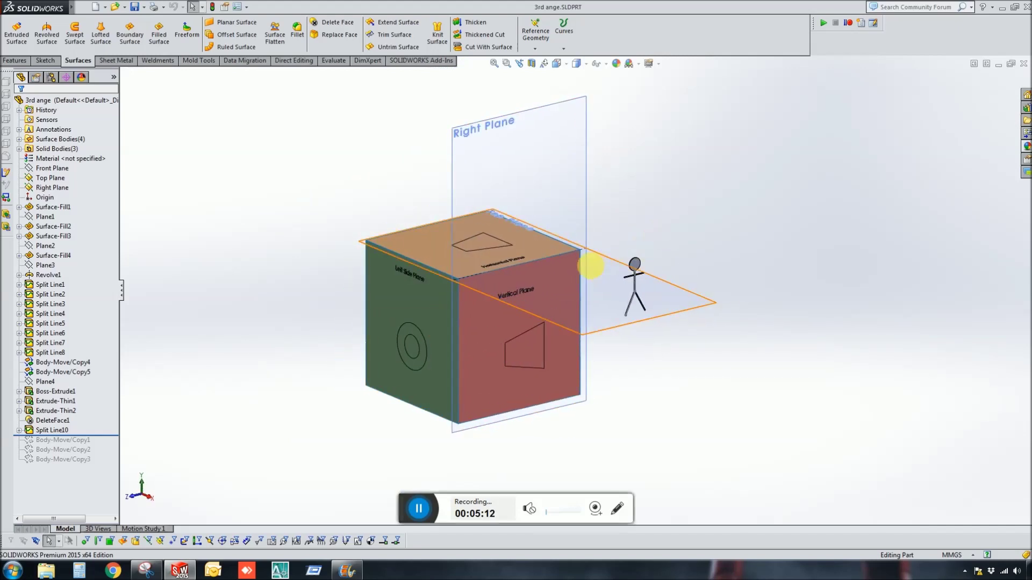
pyautogui.moveTo(591, 267); pyautogui.dragTo(581, 265, button='middle')
pyautogui.click(541, 309)
pyautogui.scroll(-2, 540, 312)
pyautogui.click(525, 317)
pyautogui.scroll(1, 525, 317)
pyautogui.moveTo(526, 320)
pyautogui.mouseDown(button='middle')
pyautogui.moveTo(514, 295)
pyautogui.moveTo(532, 353)
pyautogui.moveTo(609, 371)
pyautogui.mouseUp(button='middle')
pyautogui.click(533, 350)
pyautogui.click(729, 388)
# Examine the top and side of the closed box, and highlight the left side plane with its concentric circles
pyautogui.moveTo(546, 273); pyautogui.dragTo(560, 347, button='middle')
pyautogui.scroll(-2, 484, 224)
pyautogui.click(569, 221)
pyautogui.moveTo(485, 215); pyautogui.dragTo(461, 207, button='middle')
pyautogui.click(847, 211)
pyautogui.moveTo(847, 212); pyautogui.dragTo(473, 321, button='middle')
pyautogui.scroll(-3, 504, 352)
pyautogui.click(533, 343)
pyautogui.click(627, 263)
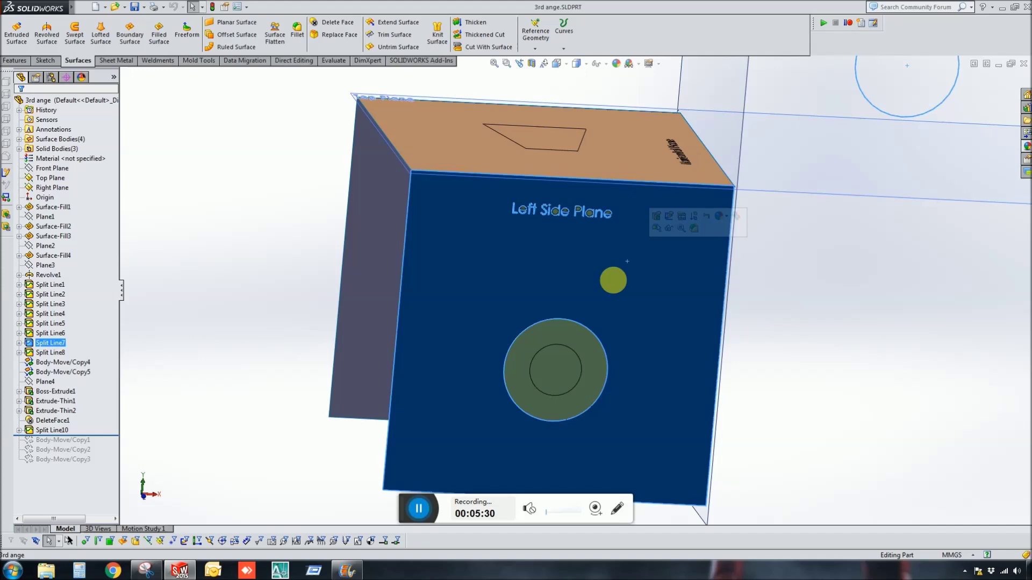
# Look into the open end of the box, highlight the cone's large end face and the right side plane beside it, and clear the selection
pyautogui.click(612, 281)
pyautogui.scroll(2, 578, 279)
pyautogui.moveTo(569, 272); pyautogui.dragTo(623, 301, button='middle')
pyautogui.scroll(-2, 515, 304)
pyautogui.moveTo(514, 305); pyautogui.dragTo(576, 340, button='middle')
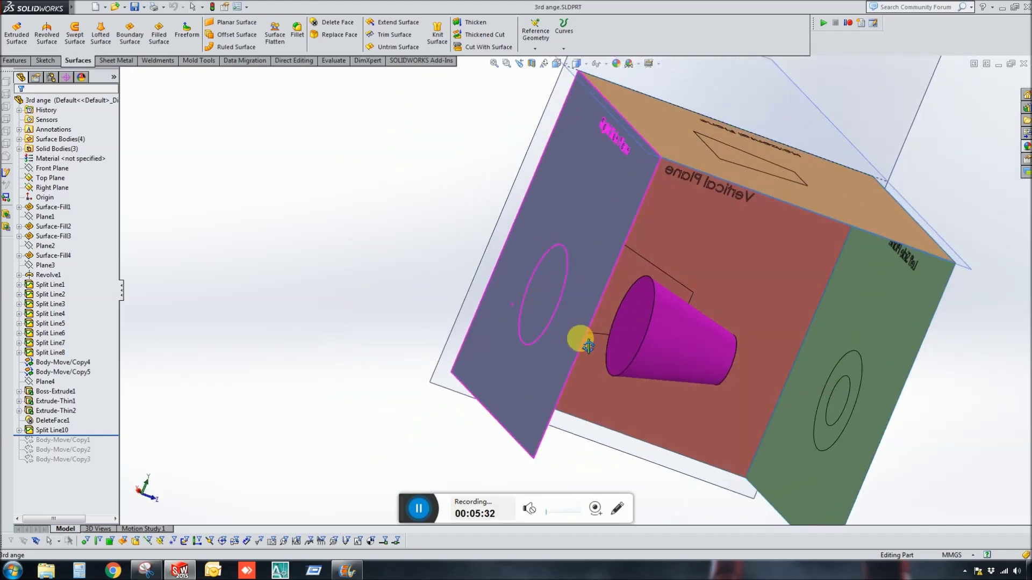
pyautogui.click(630, 321)
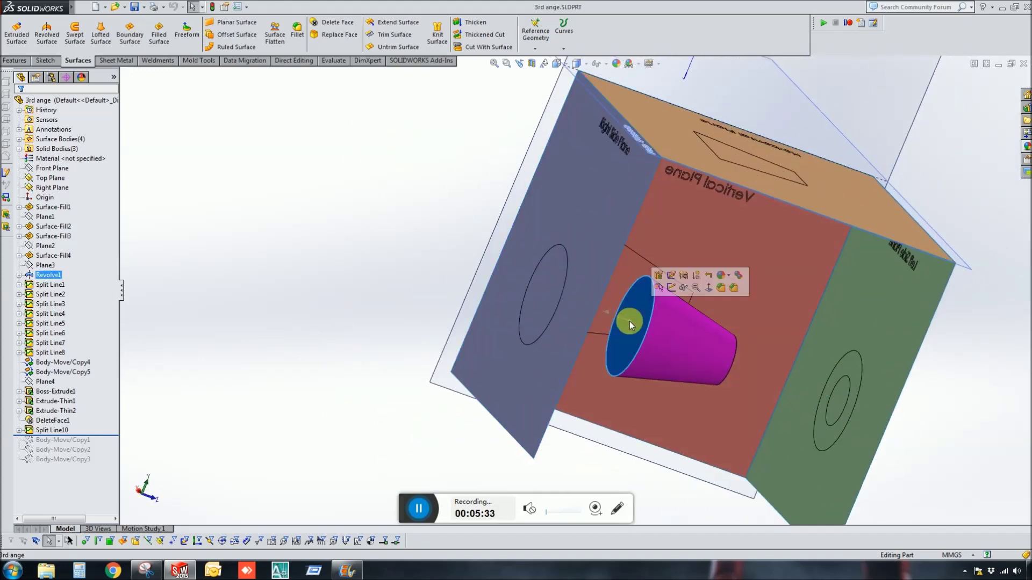
pyautogui.click(592, 247)
pyautogui.moveTo(695, 317); pyautogui.dragTo(804, 363, button='middle')
pyautogui.click(143, 414)
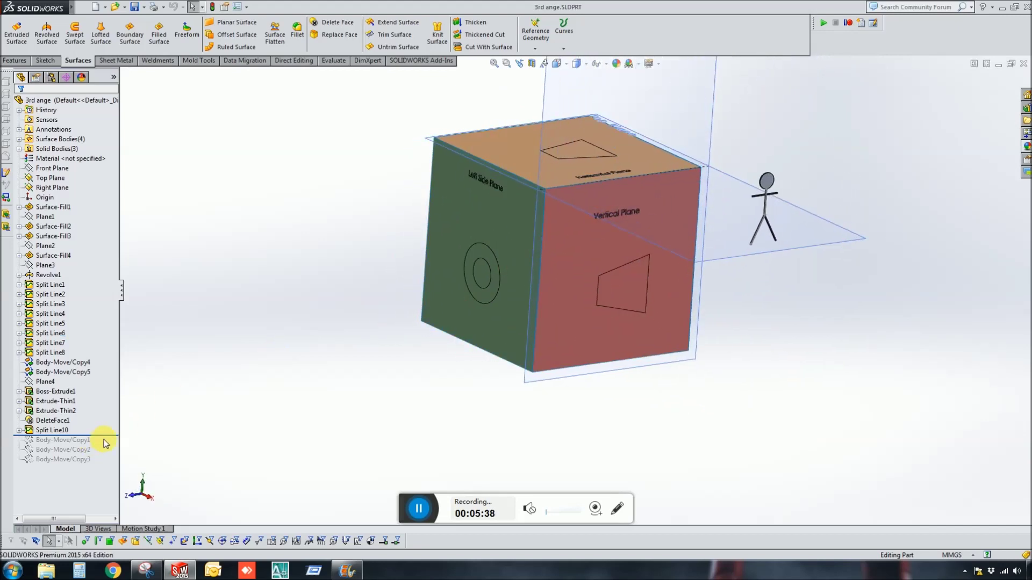
# Roll the feature tree to just after Body-Move/Copy1 so only the horizontal plane is unfolded, and highlight that plane
pyautogui.moveTo(110, 436); pyautogui.dragTo(107, 471)
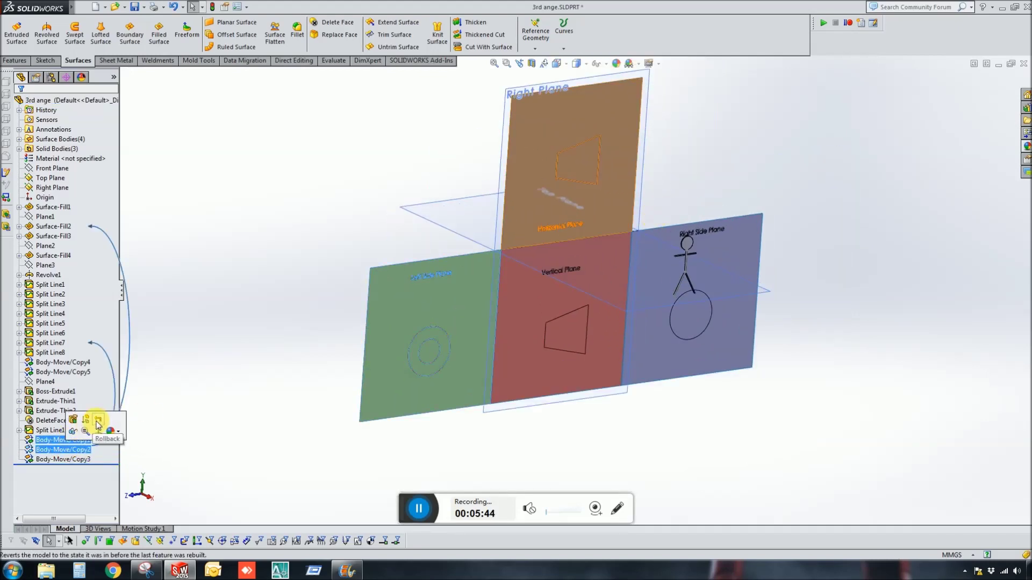
pyautogui.moveTo(107, 466); pyautogui.dragTo(107, 445)
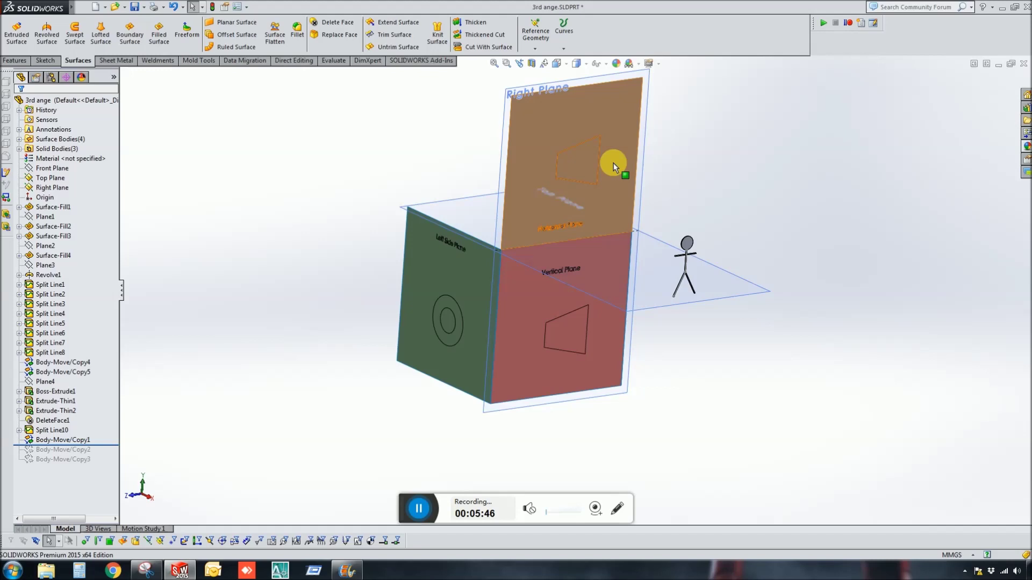
pyautogui.click(613, 150)
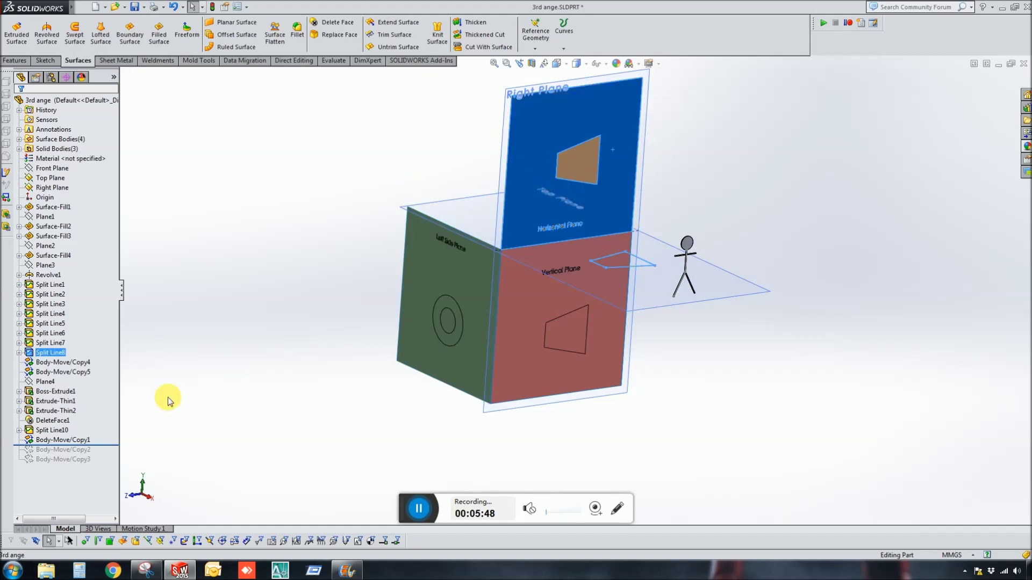
pyautogui.click(130, 404)
# Roll the feature tree forward through Body-Move/Copy3 to unfold both side planes, and view the layout face-on
pyautogui.click(103, 446)
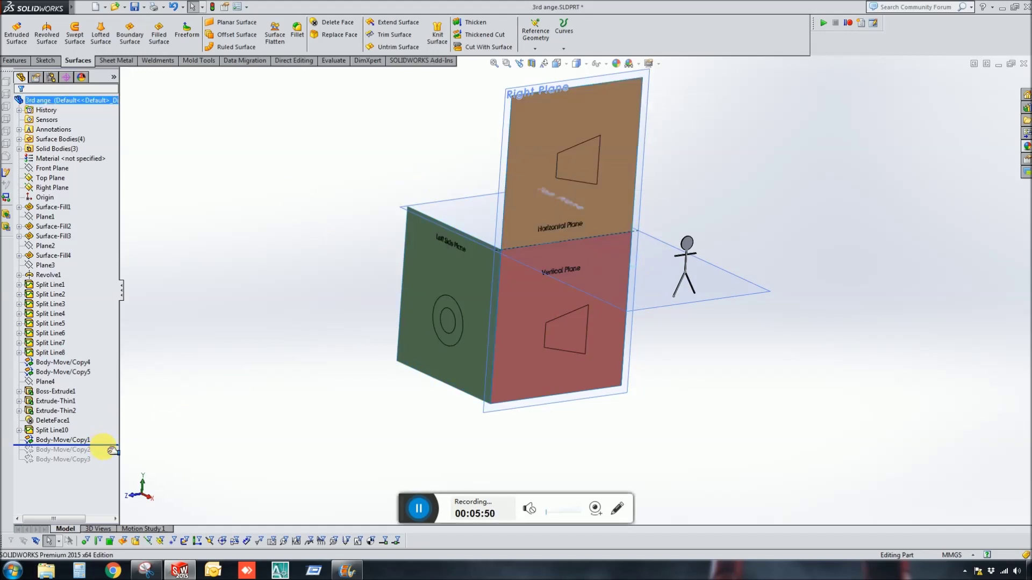
pyautogui.moveTo(99, 463); pyautogui.dragTo(100, 464)
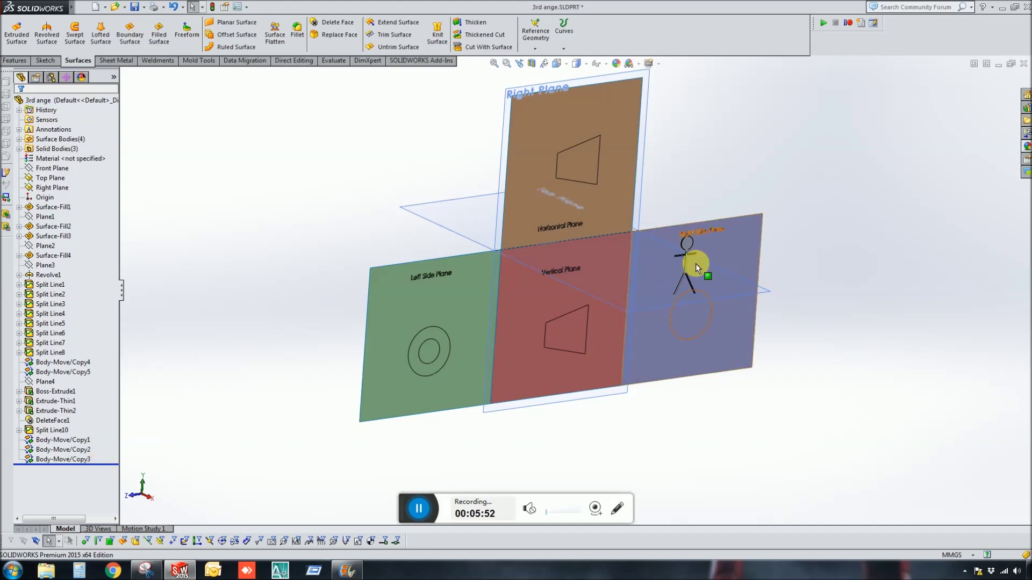
pyautogui.scroll(1, 694, 274)
pyautogui.scroll(-2, 693, 288)
pyautogui.scroll(1, 693, 284)
pyautogui.scroll(-1, 639, 306)
pyautogui.moveTo(616, 303); pyautogui.dragTo(467, 275, button='middle')
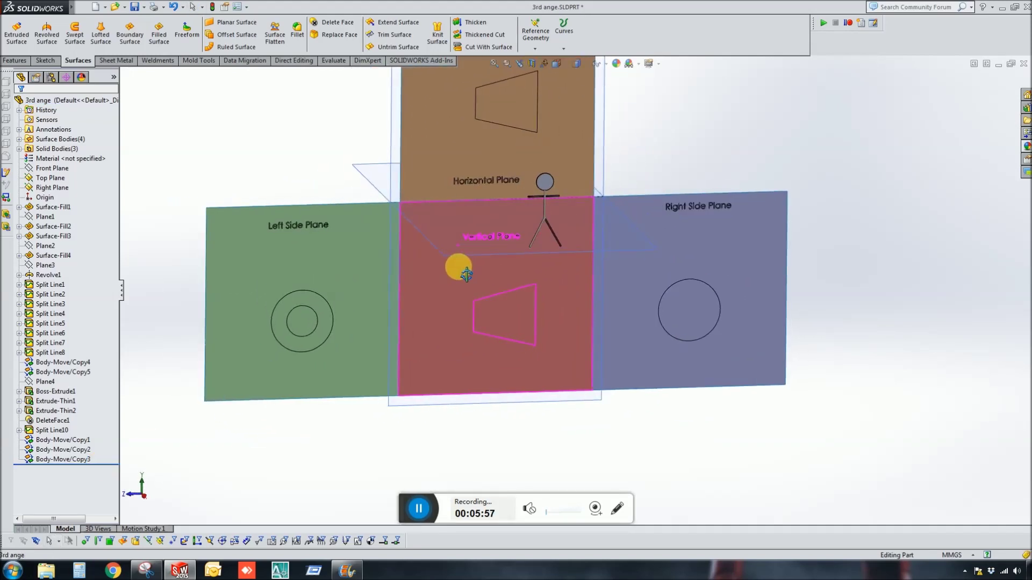
pyautogui.scroll(2, 554, 285)
pyautogui.hotkey('ctrl', '8')
pyautogui.scroll(-1, 526, 297)
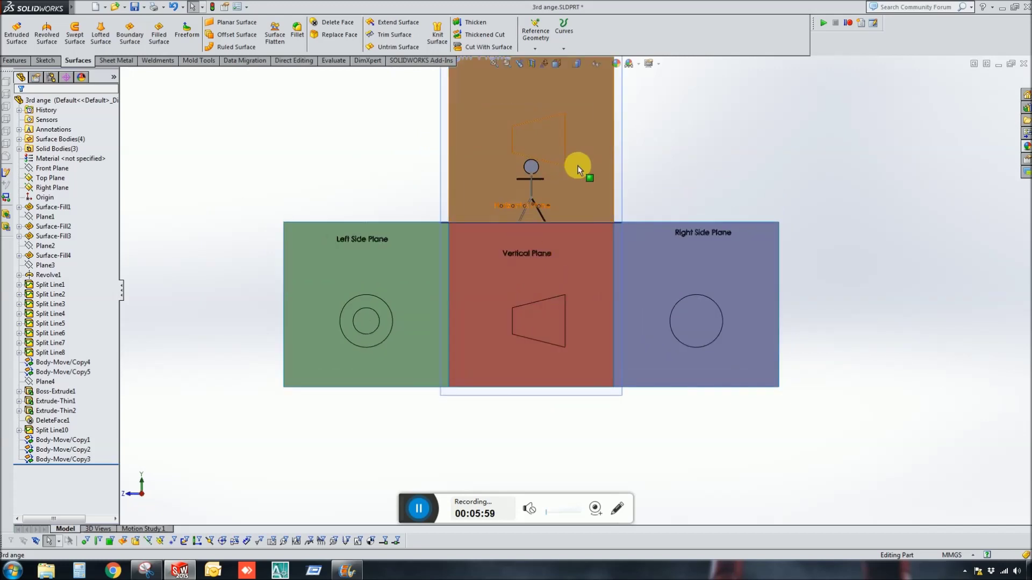
# Highlight the vertical plane and the horizontal plane above it in turn, and compare their positions in the unfolded layout
pyautogui.click(569, 269)
pyautogui.click(902, 370)
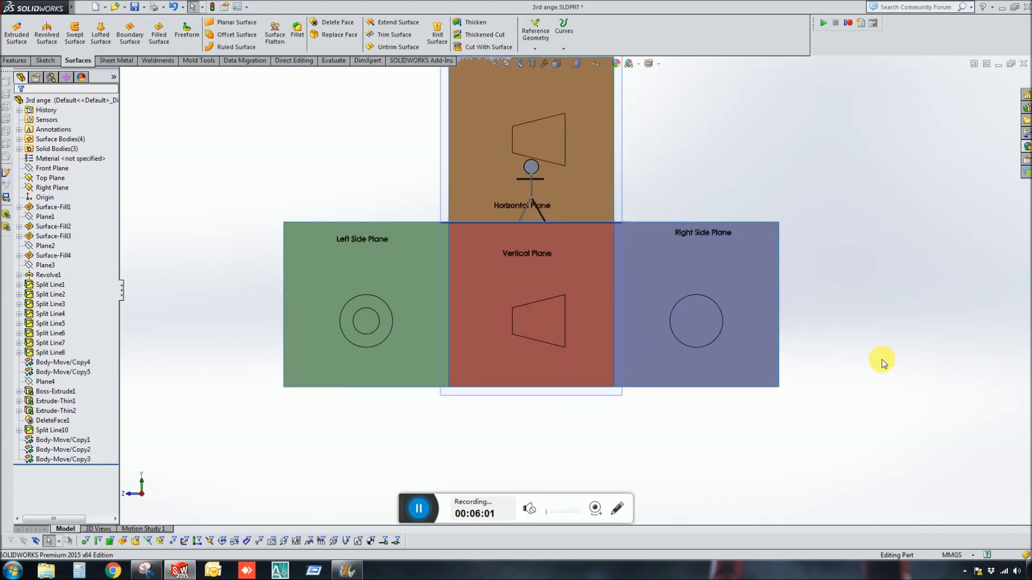
pyautogui.click(576, 192)
pyautogui.scroll(-3, 509, 231)
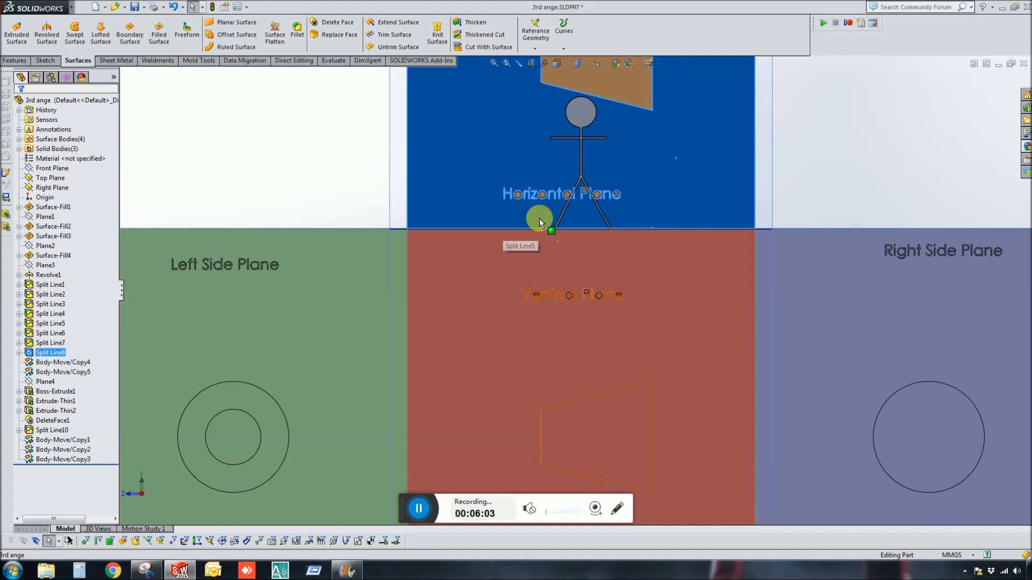
pyautogui.click(812, 178)
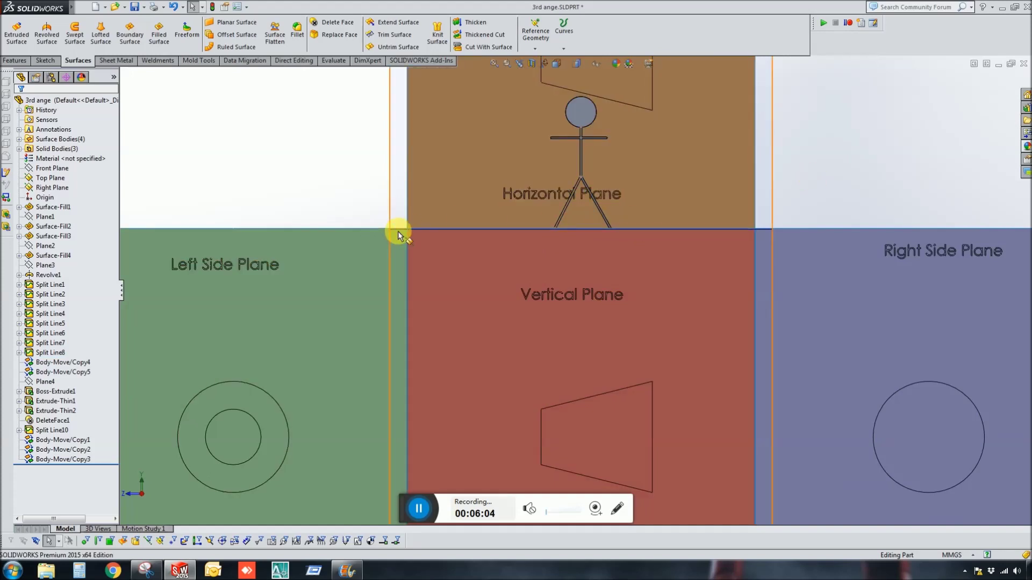
pyautogui.scroll(2, 556, 239)
pyautogui.scroll(-2, 558, 290)
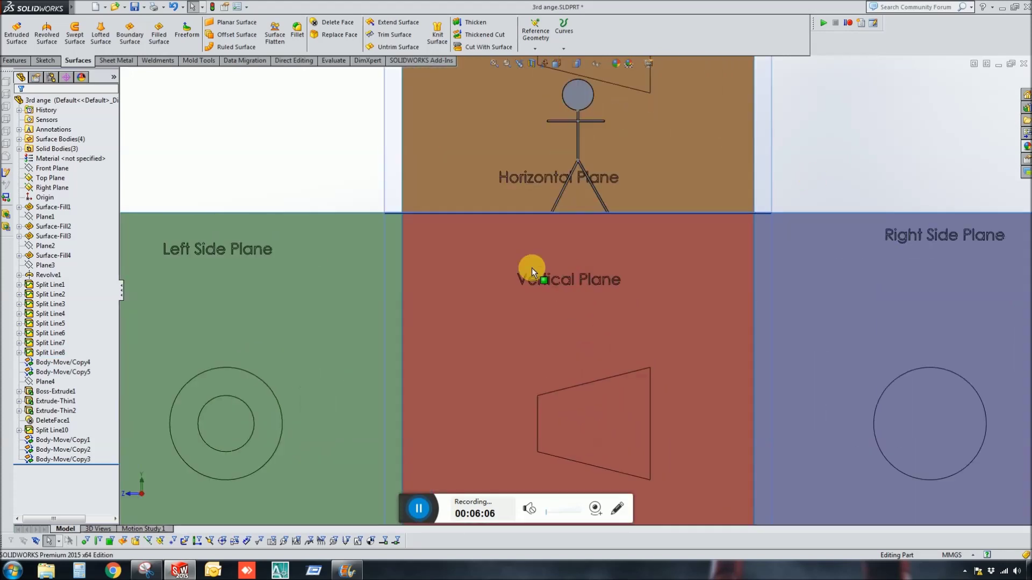
pyautogui.press('f')
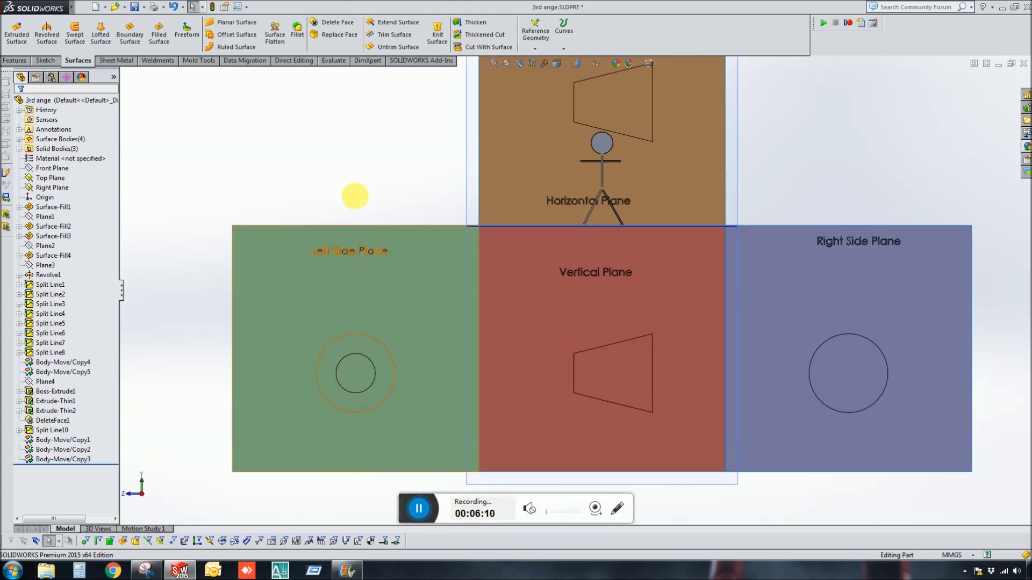
# Highlight the right side plane and the left side plane in the unfolded layout, examine them at an angle, and clear the selection
pyautogui.scroll(2, 494, 289)
pyautogui.click(751, 289)
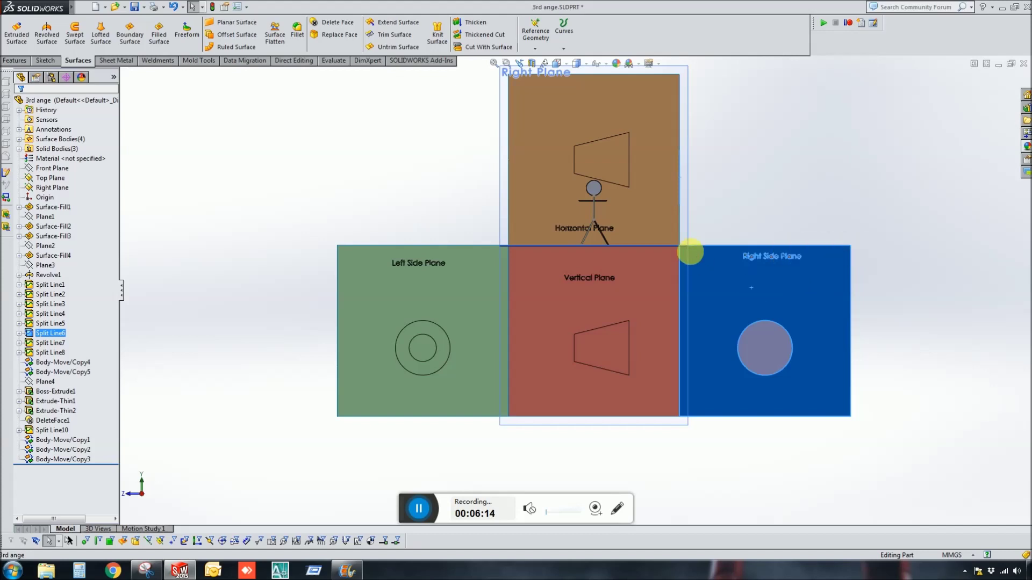
pyautogui.moveTo(666, 231); pyautogui.dragTo(695, 275, button='middle')
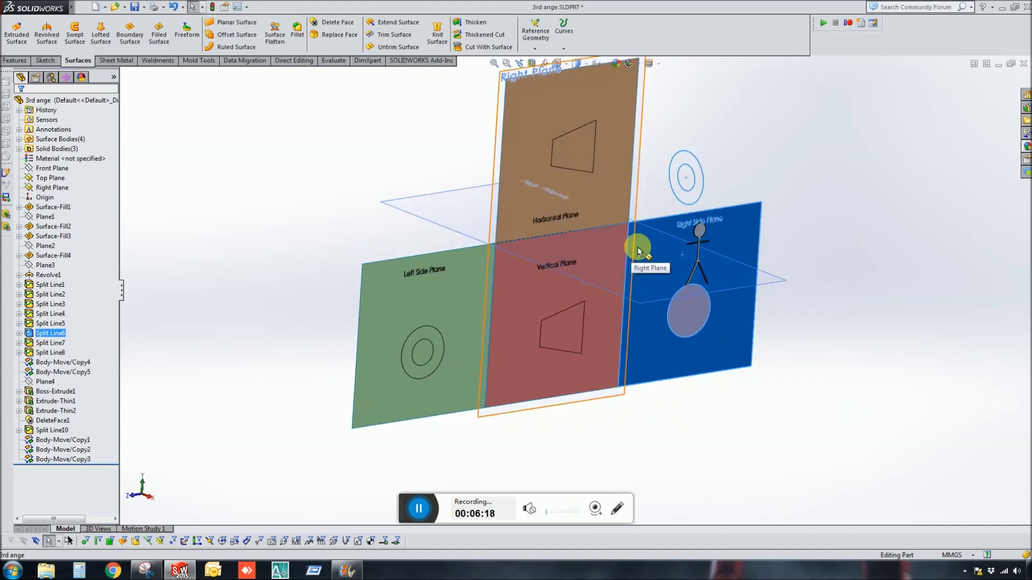
pyautogui.moveTo(543, 297); pyautogui.dragTo(593, 260, button='middle')
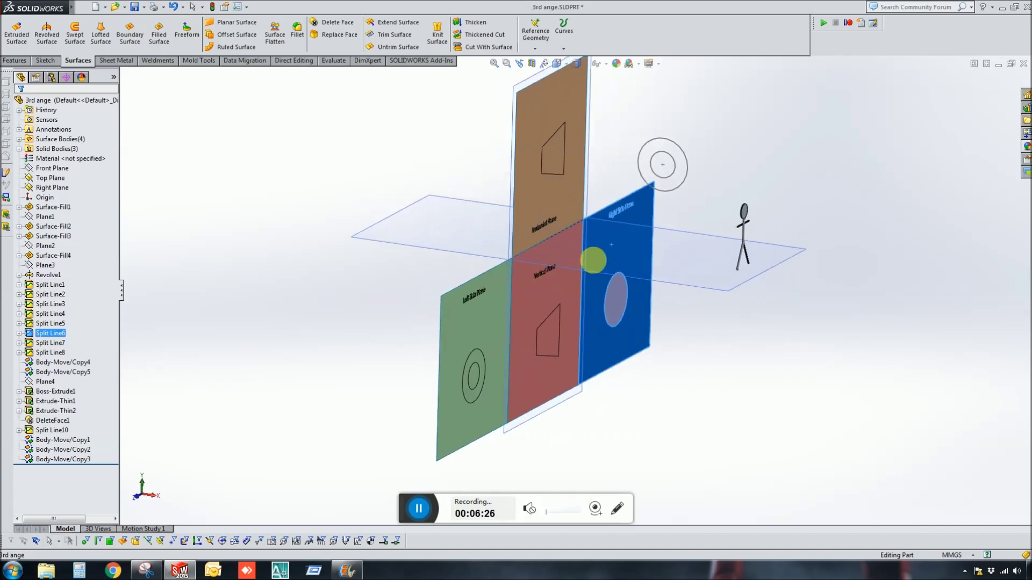
pyautogui.moveTo(743, 220); pyautogui.dragTo(516, 301, button='middle')
pyautogui.click(453, 337)
pyautogui.moveTo(453, 338)
pyautogui.mouseDown(button='middle')
pyautogui.moveTo(490, 350)
pyautogui.moveTo(519, 333)
pyautogui.moveTo(511, 341)
pyautogui.mouseUp(button='middle')
pyautogui.scroll(2, 336, 228)
pyautogui.click(335, 226)
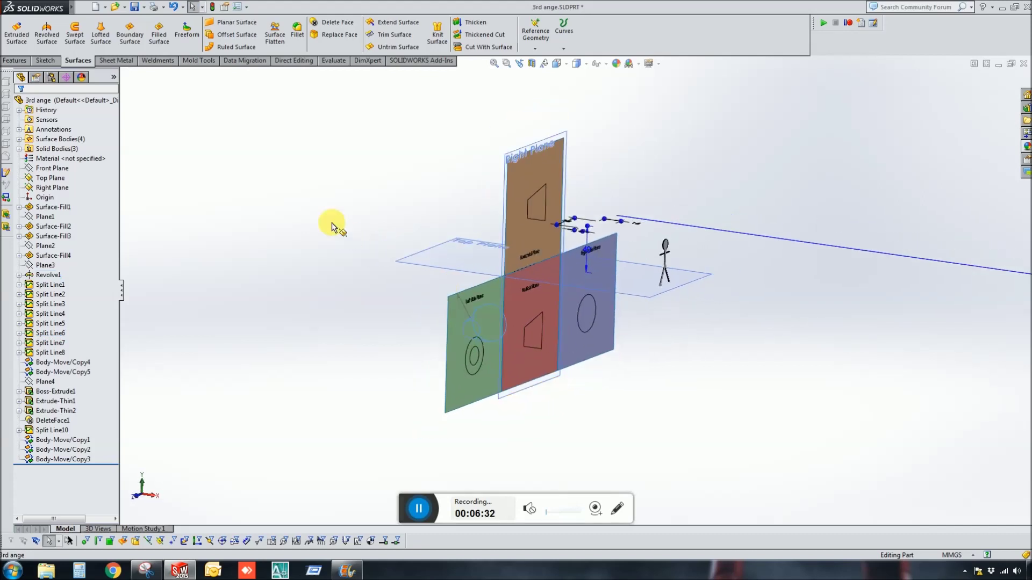
# Open the part 1st ange.SLDPRT and roll its feature tree forward through Body-Move/Copy3 to unfold the projection planes
pyautogui.click(127, 7)
pyautogui.click(136, 19)
pyautogui.doubleClick(131, 77)
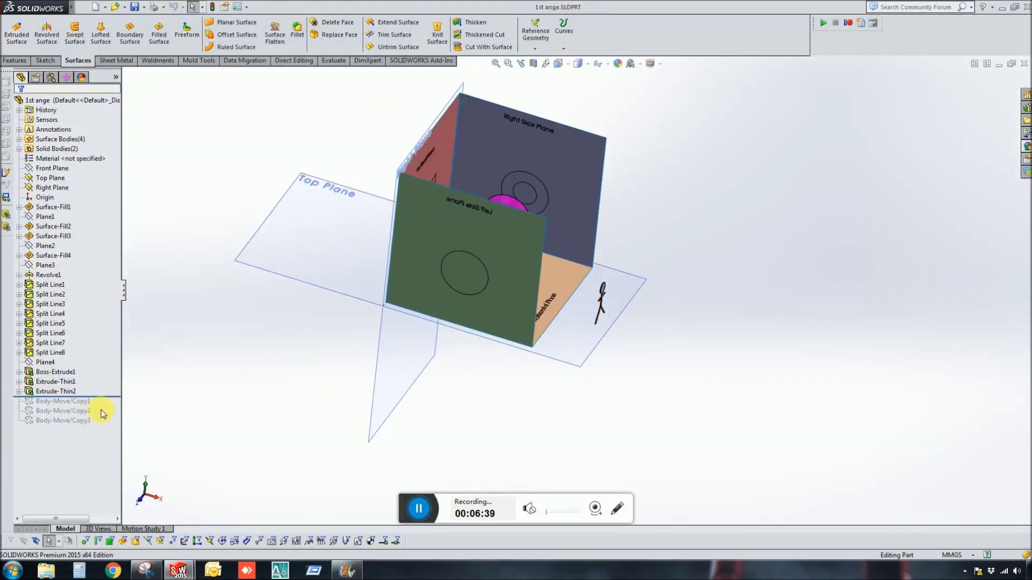
pyautogui.moveTo(104, 398); pyautogui.dragTo(112, 434)
pyautogui.moveTo(533, 258); pyautogui.dragTo(499, 219, button='middle')
pyautogui.moveTo(706, 252)
pyautogui.mouseDown(button='middle')
pyautogui.moveTo(724, 228)
pyautogui.moveTo(730, 244)
pyautogui.moveTo(691, 241)
pyautogui.mouseUp(button='middle')
pyautogui.moveTo(813, 252); pyautogui.dragTo(612, 195, button='middle')
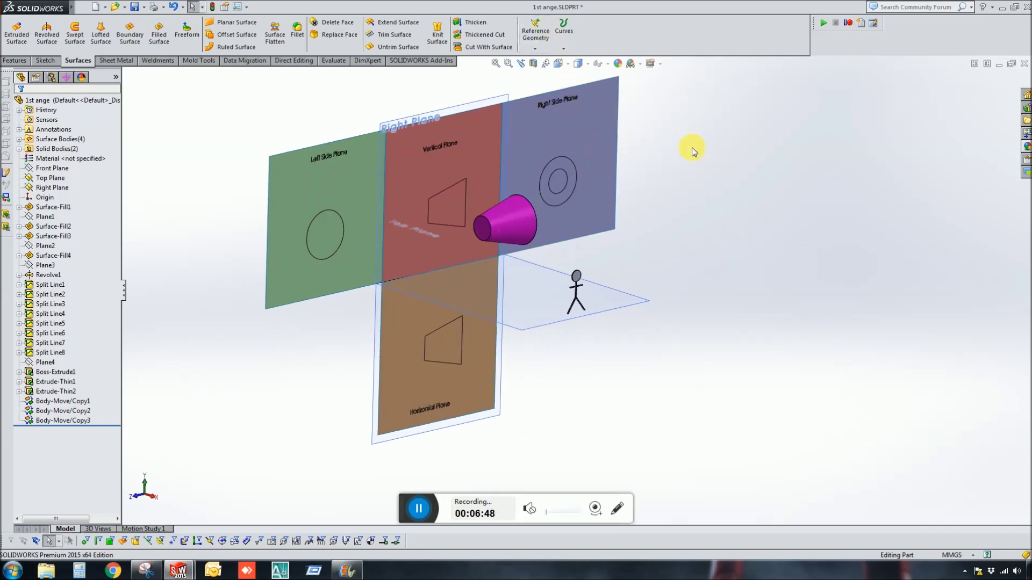
# Switch back to the part 3rd ange.SLDPRT and view its unfolded projection planes face-on for comparison
pyautogui.hotkey('ctrl', 'Tab')
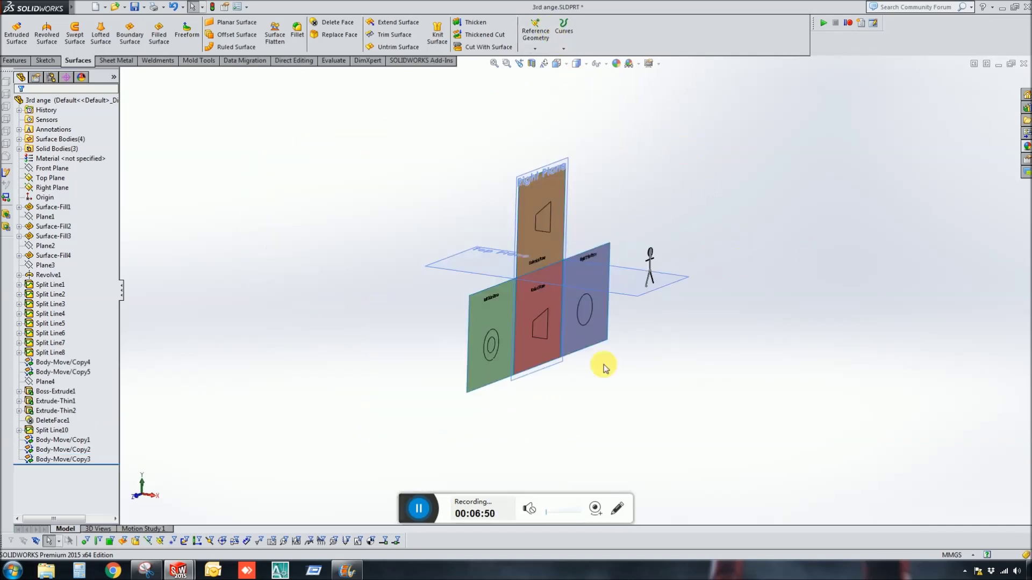
pyautogui.scroll(-3, 516, 332)
pyautogui.moveTo(514, 320); pyautogui.dragTo(659, 295, button='middle')
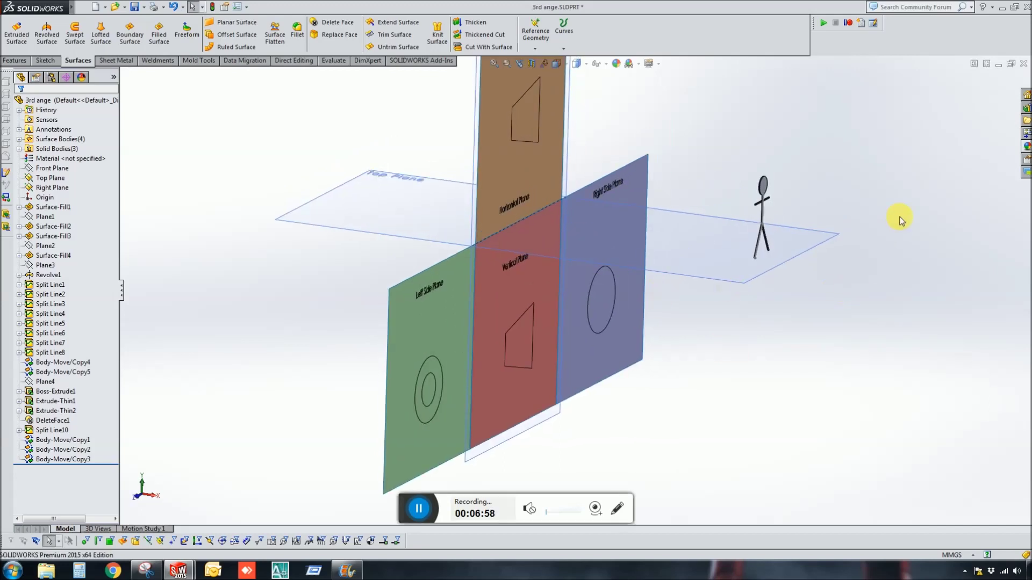
pyautogui.moveTo(784, 215); pyautogui.dragTo(602, 266, button='middle')
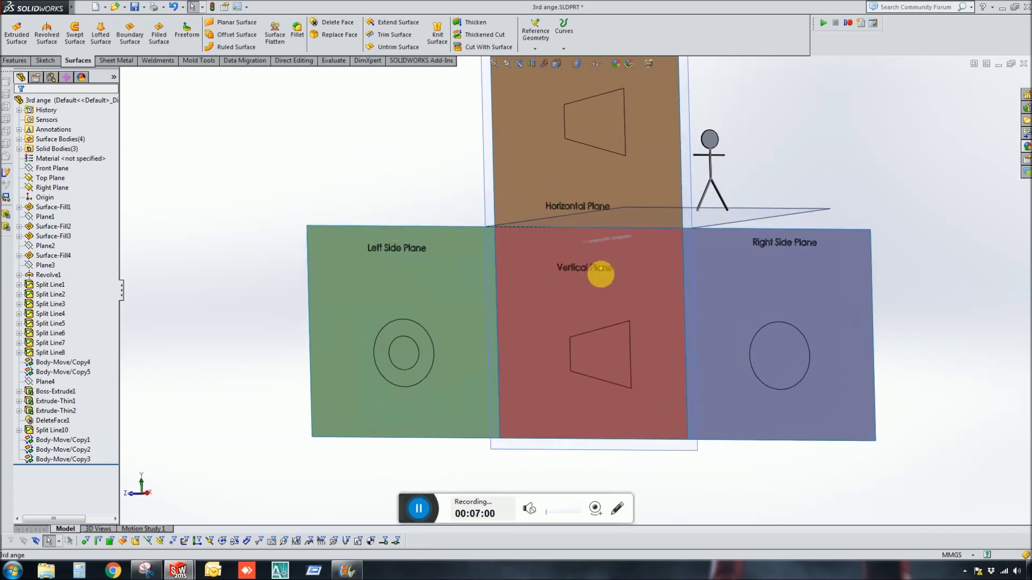
pyautogui.moveTo(602, 291); pyautogui.dragTo(666, 302, button='right')
pyautogui.scroll(1, 782, 249)
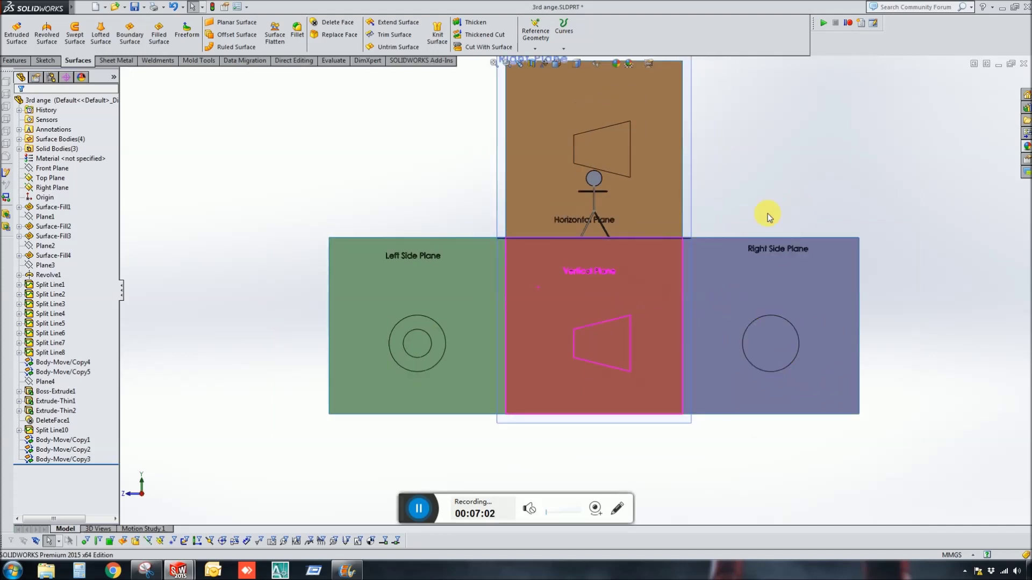
# Examine the left side view next to the vertical plane's view, and the whole unfolded layout relative to the observer
pyautogui.click(391, 177)
pyautogui.scroll(-8, 461, 327)
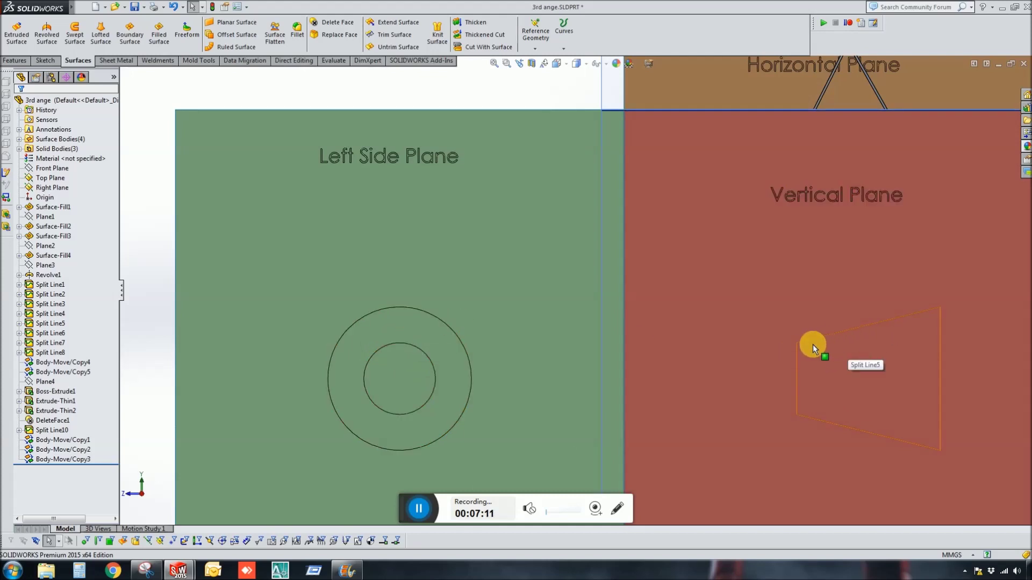
pyautogui.scroll(10, 630, 227)
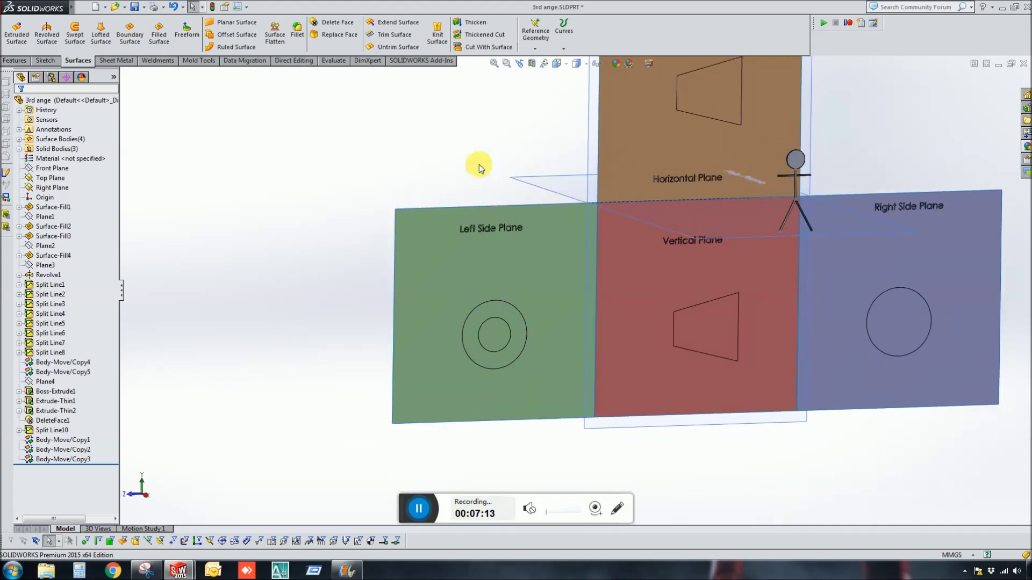
pyautogui.moveTo(820, 152); pyautogui.dragTo(840, 177, button='middle')
pyautogui.scroll(3, 833, 141)
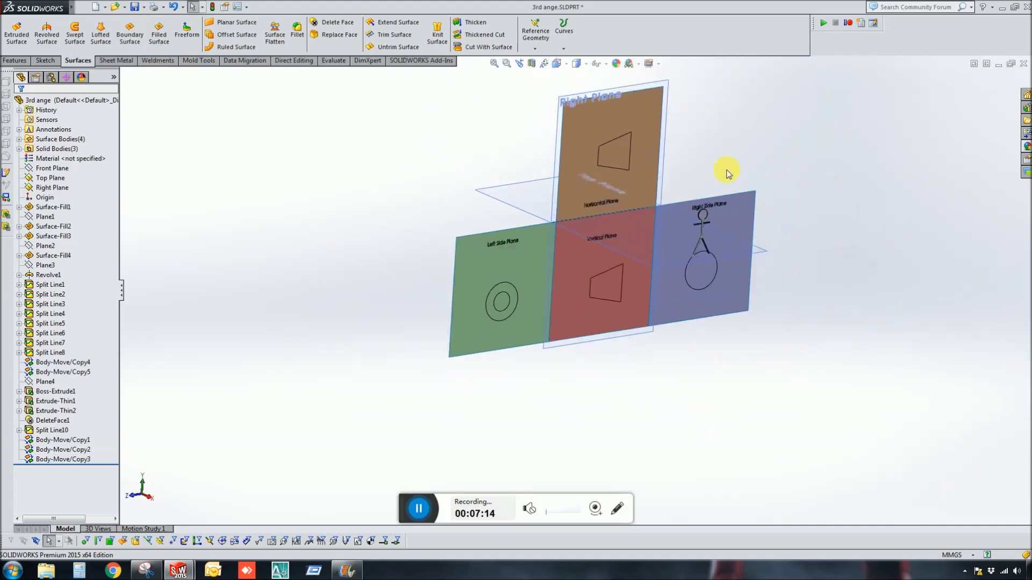
pyautogui.moveTo(727, 173); pyautogui.dragTo(743, 182, button='middle')
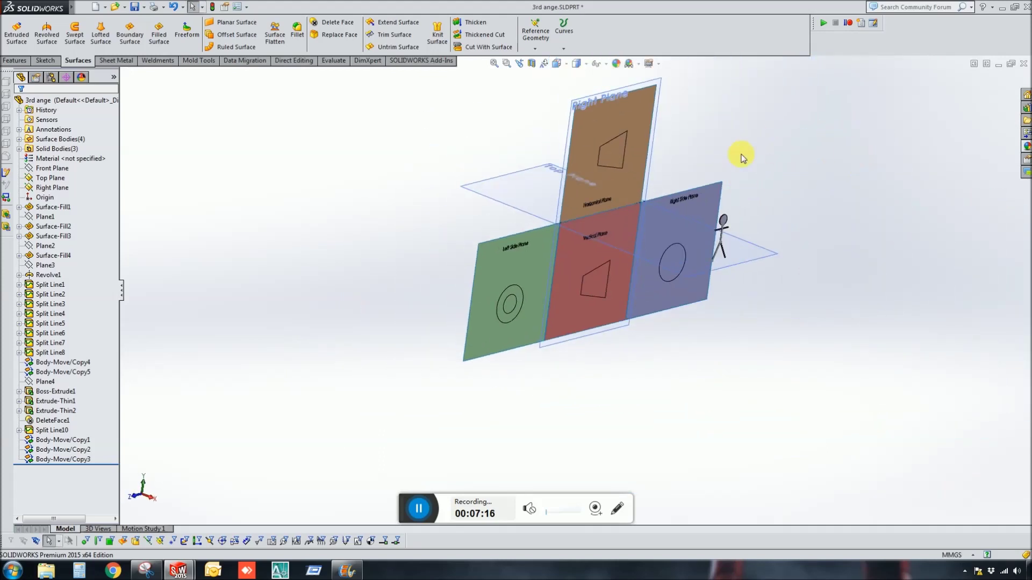
pyautogui.moveTo(721, 154); pyautogui.dragTo(920, 117, button='middle')
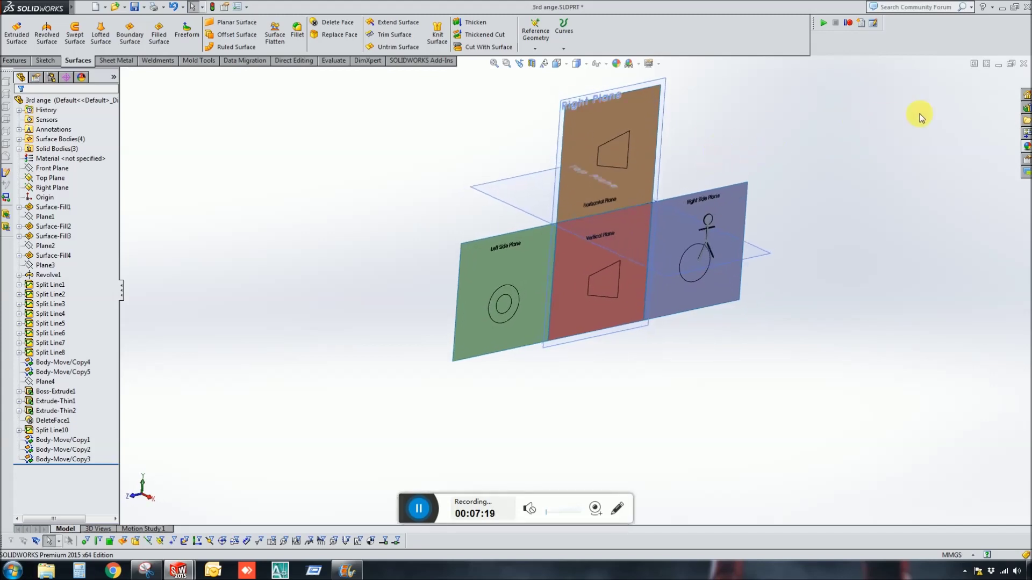
# Close the parts 3rd ange.SLDPRT and 1st ange.SLDPRT without saving their changes
pyautogui.click(1024, 65)
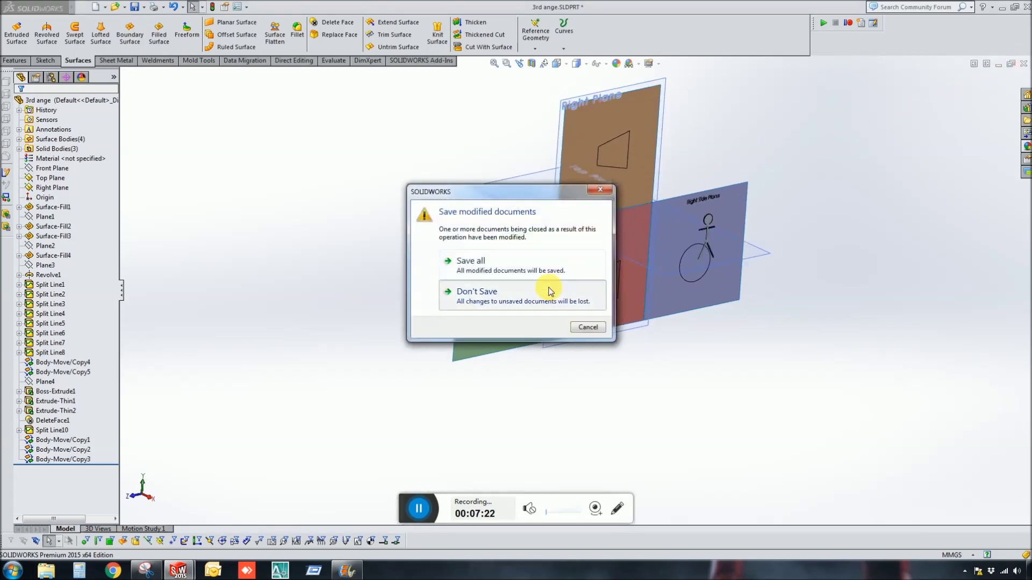
pyautogui.click(550, 291)
pyautogui.click(1024, 65)
pyautogui.click(486, 293)
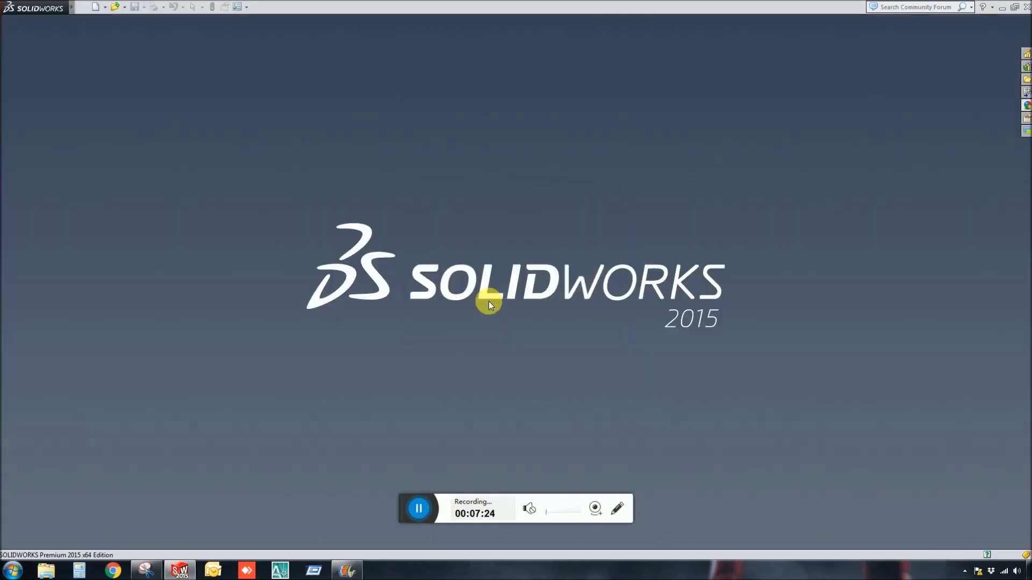
# Open the part 2nd ange.SLDPRT
pyautogui.click(116, 7)
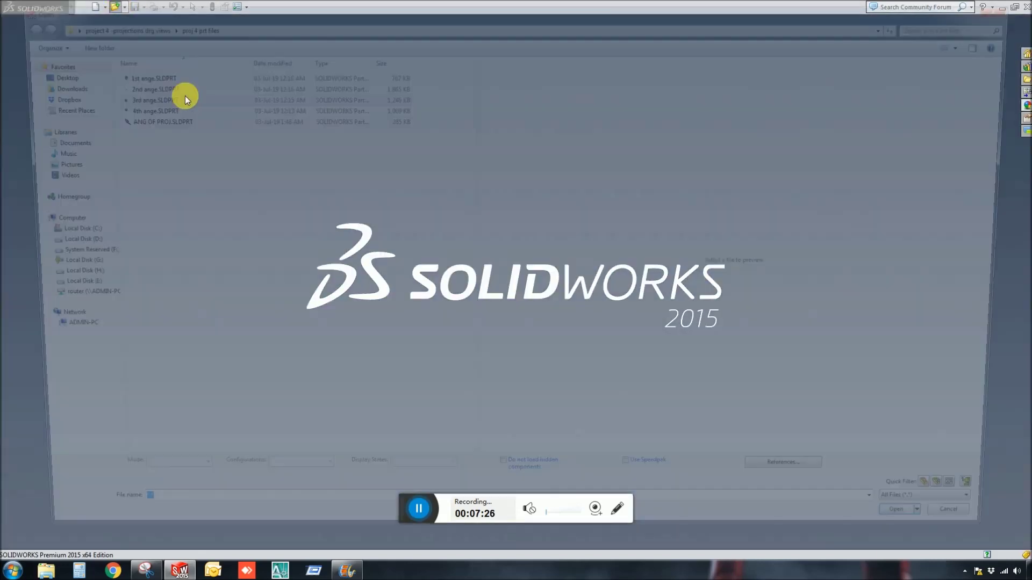
pyautogui.click(124, 85)
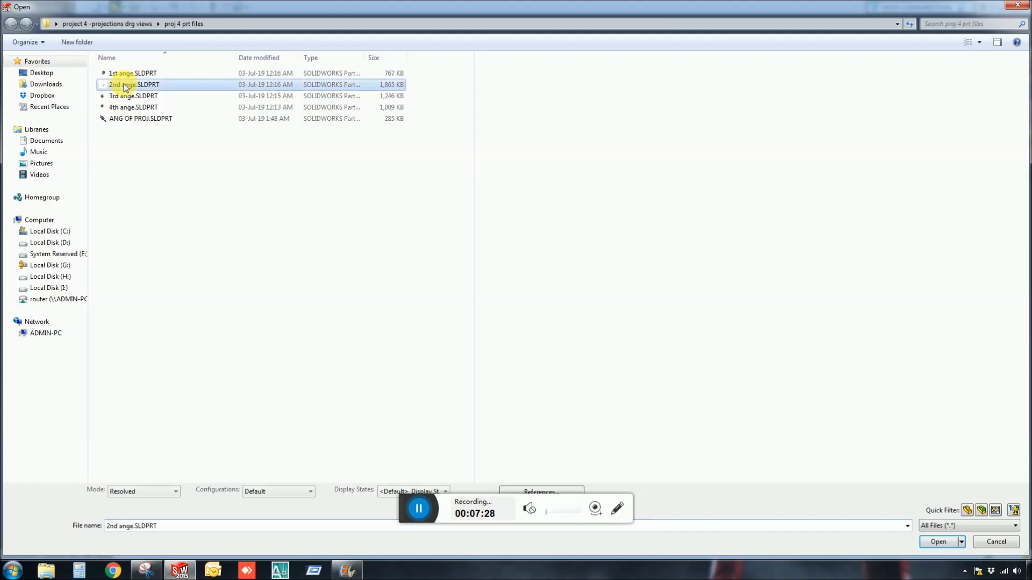
pyautogui.click(938, 543)
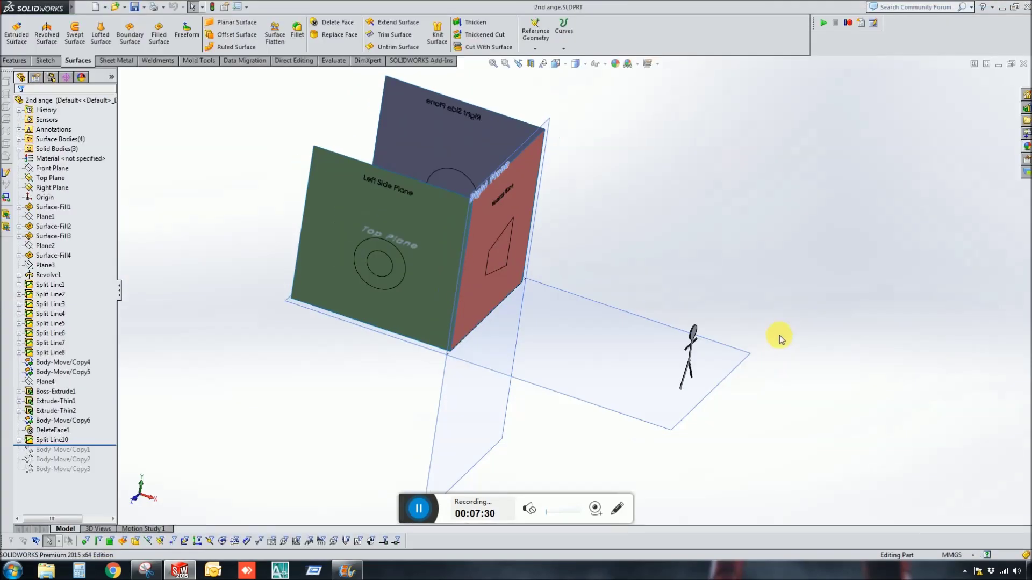
# Examine how the side planes, the vertical plane and the cone are placed relative to the observer
pyautogui.moveTo(781, 338); pyautogui.dragTo(408, 212, button='middle')
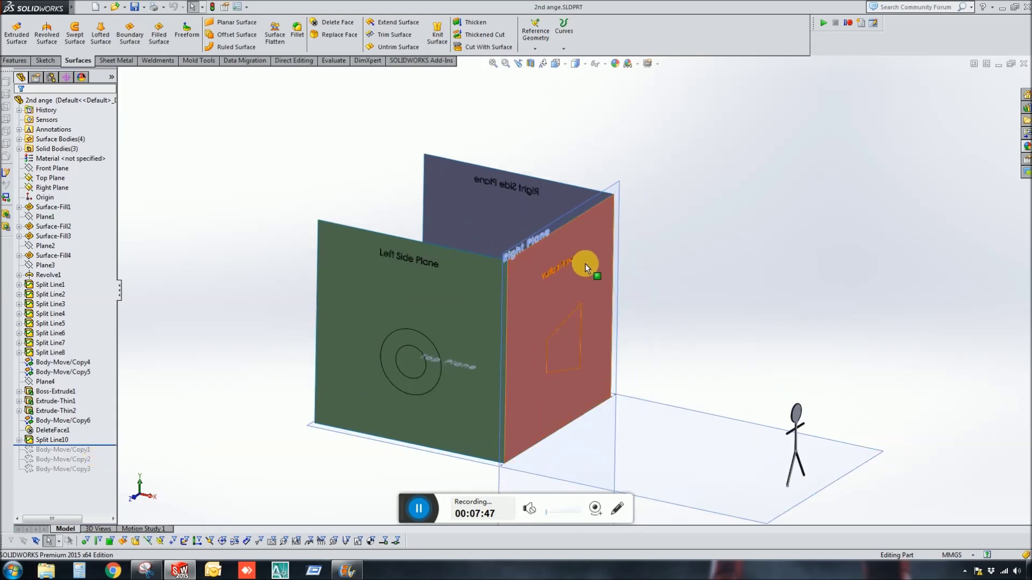
pyautogui.click(585, 263)
pyautogui.click(803, 292)
pyautogui.scroll(2, 591, 394)
pyautogui.scroll(-3, 592, 395)
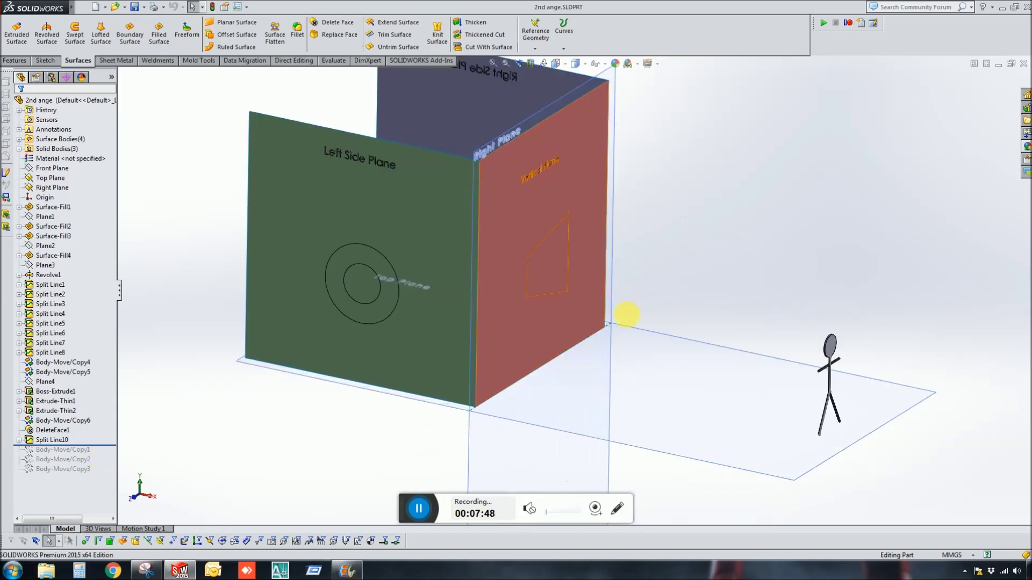
pyautogui.scroll(2, 628, 313)
pyautogui.scroll(-2, 747, 333)
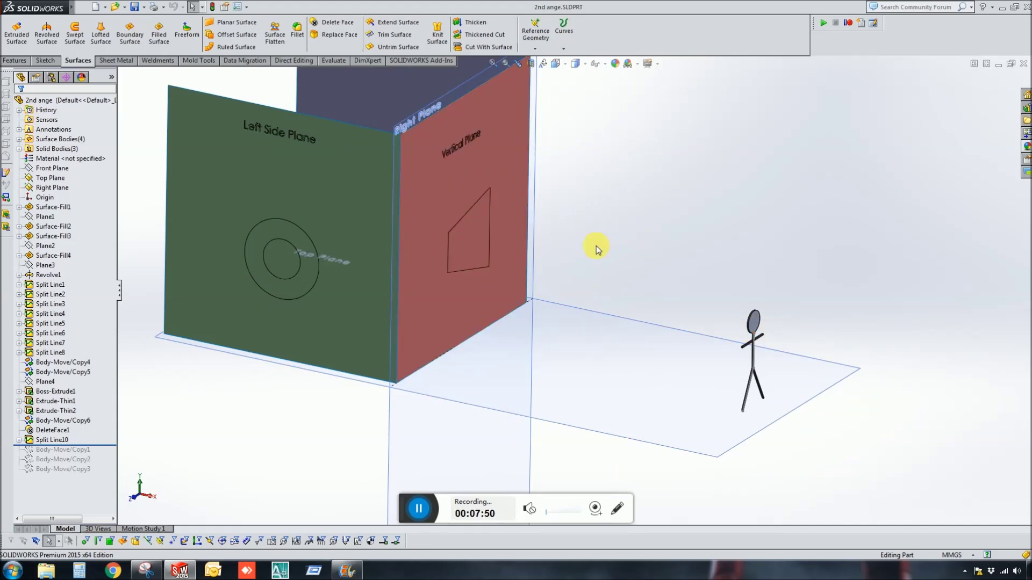
pyautogui.moveTo(424, 266); pyautogui.dragTo(546, 229, button='middle')
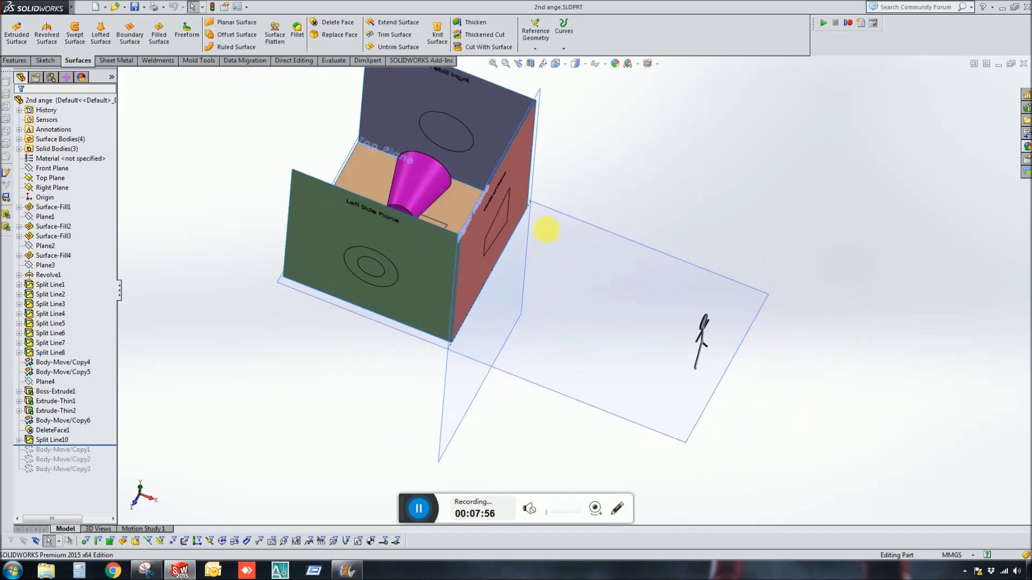
# Roll the feature tree forward past Body-Move/Copy1 and show the model in wireframe, checking the overlapping vertical and horizontal planes face-on
pyautogui.moveTo(113, 448)
pyautogui.mouseDown()
pyautogui.moveTo(106, 453)
pyautogui.moveTo(115, 455)
pyautogui.mouseUp()
pyautogui.moveTo(525, 329); pyautogui.dragTo(486, 214, button='middle')
pyautogui.click(576, 64)
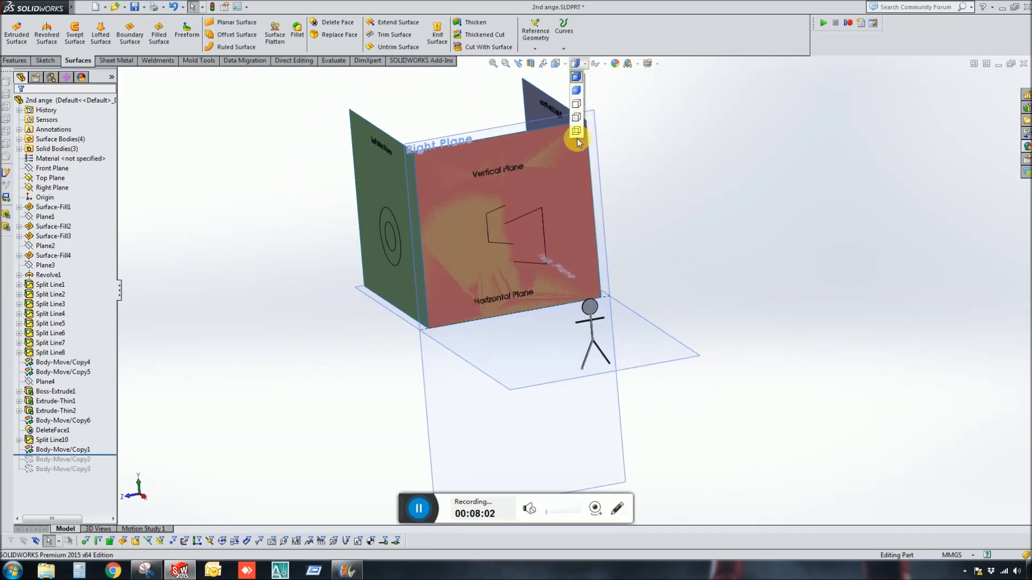
pyautogui.click(576, 134)
pyautogui.moveTo(594, 212); pyautogui.dragTo(586, 224, button='middle')
pyautogui.hotkey('ctrl', '4')
pyautogui.scroll(-2, 552, 241)
pyautogui.hotkey('ctrl', '7')
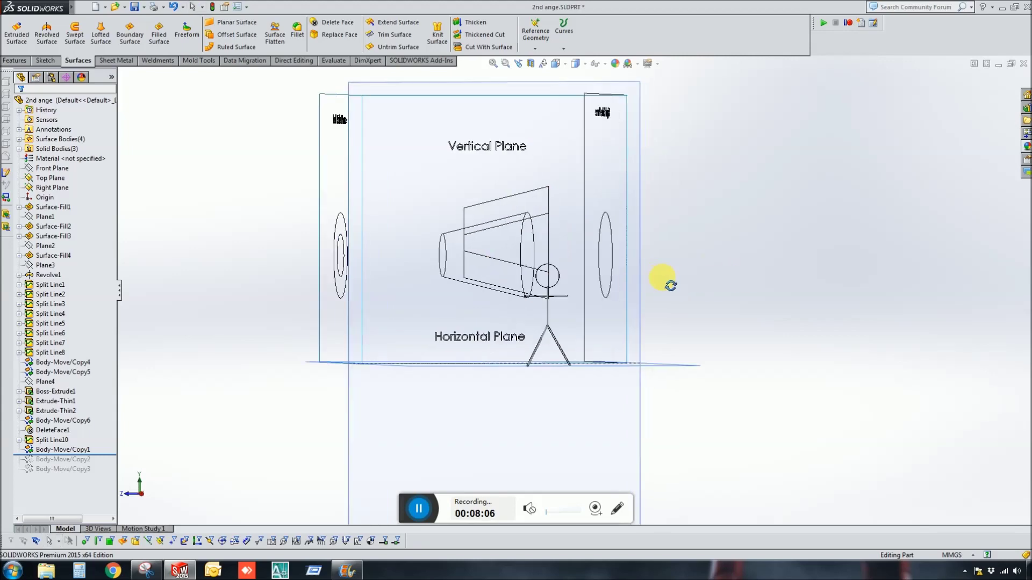
# Roll the feature tree forward through Body-Move/Copy3 and inspect the unfolded planes face-on and at an angle
pyautogui.moveTo(111, 459); pyautogui.dragTo(108, 474)
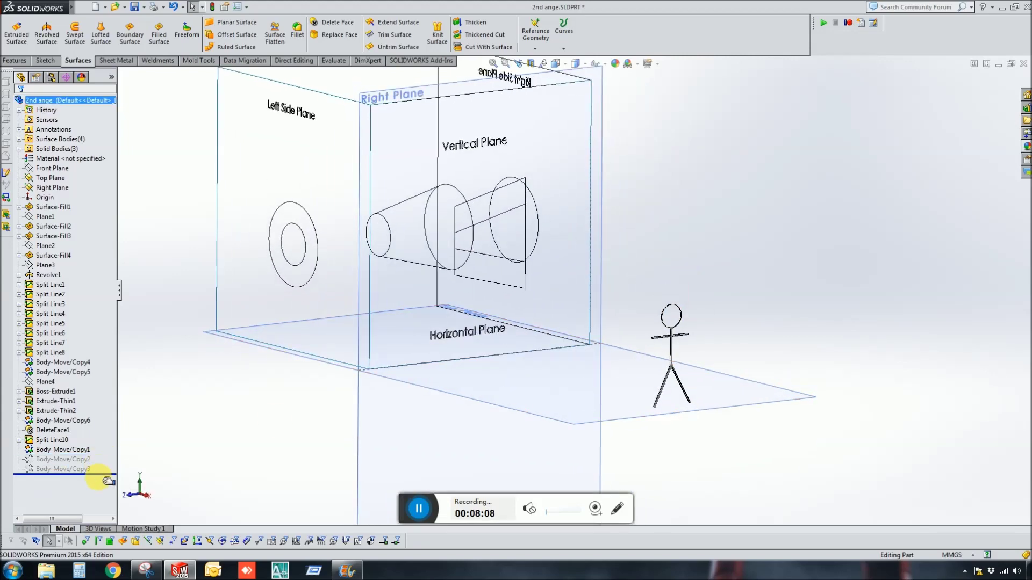
pyautogui.hotkey('ctrl', '4')
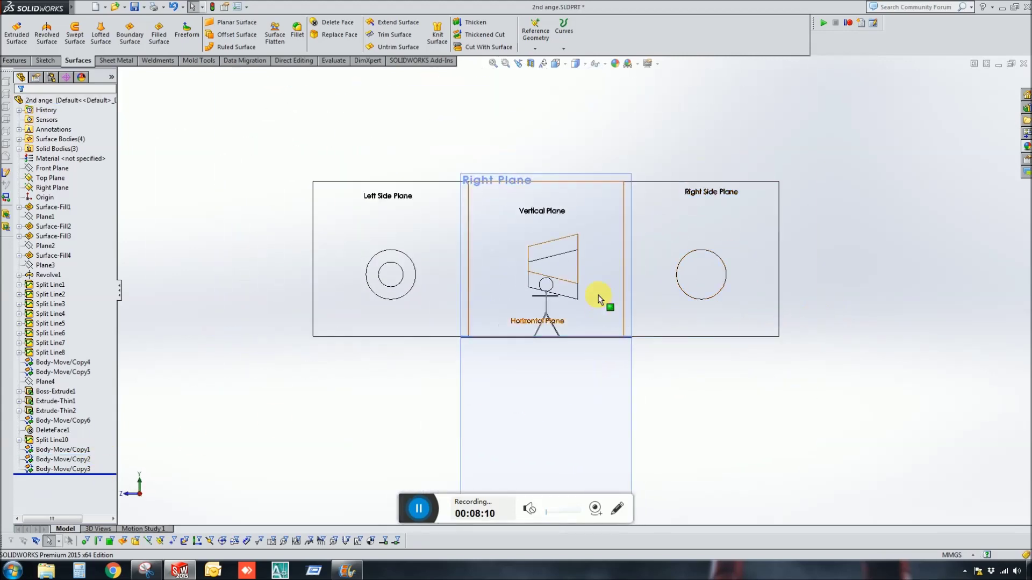
pyautogui.scroll(-2, 594, 299)
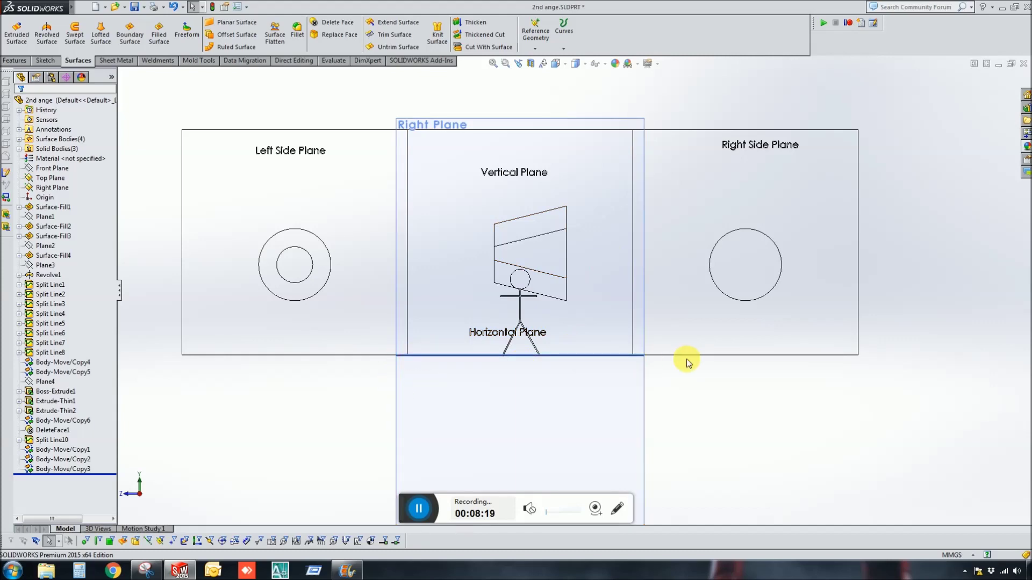
pyautogui.moveTo(511, 251); pyautogui.dragTo(566, 314, button='middle')
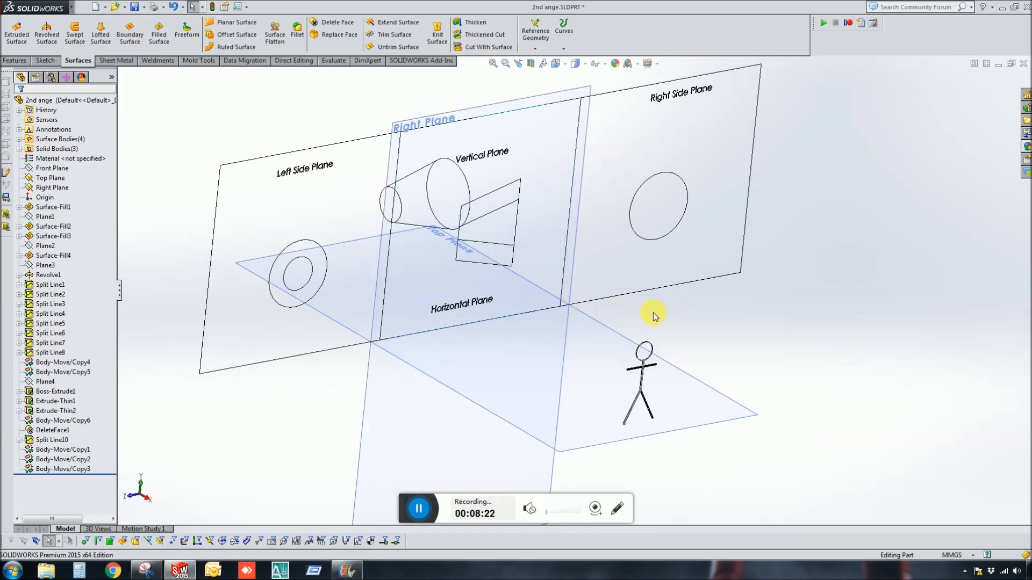
pyautogui.moveTo(653, 313); pyautogui.dragTo(706, 243, button='middle')
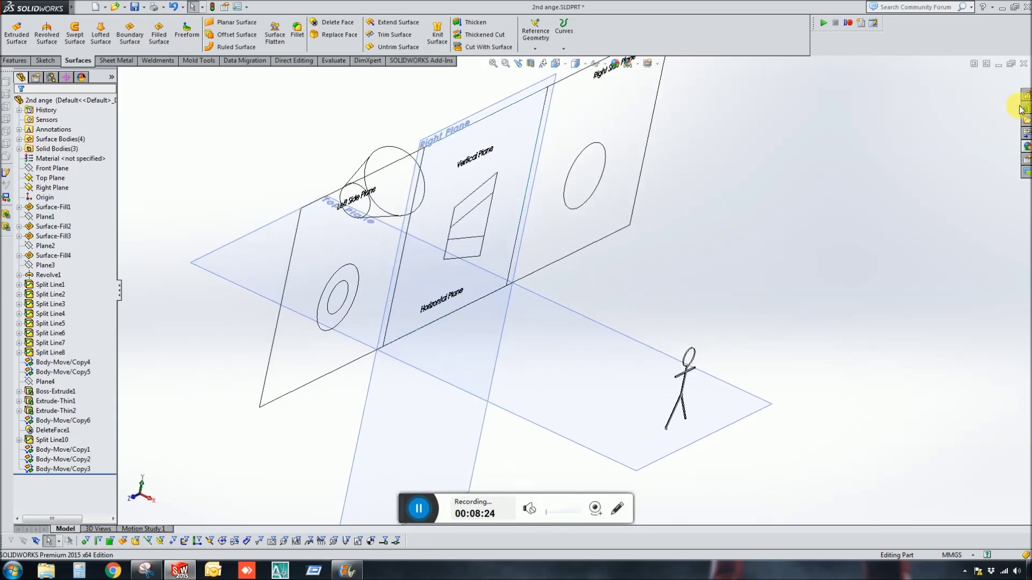
# Close the part 2nd ange.SLDPRT with its changes saved and open the part 4th ange.SLDPRT
pyautogui.click(1023, 63)
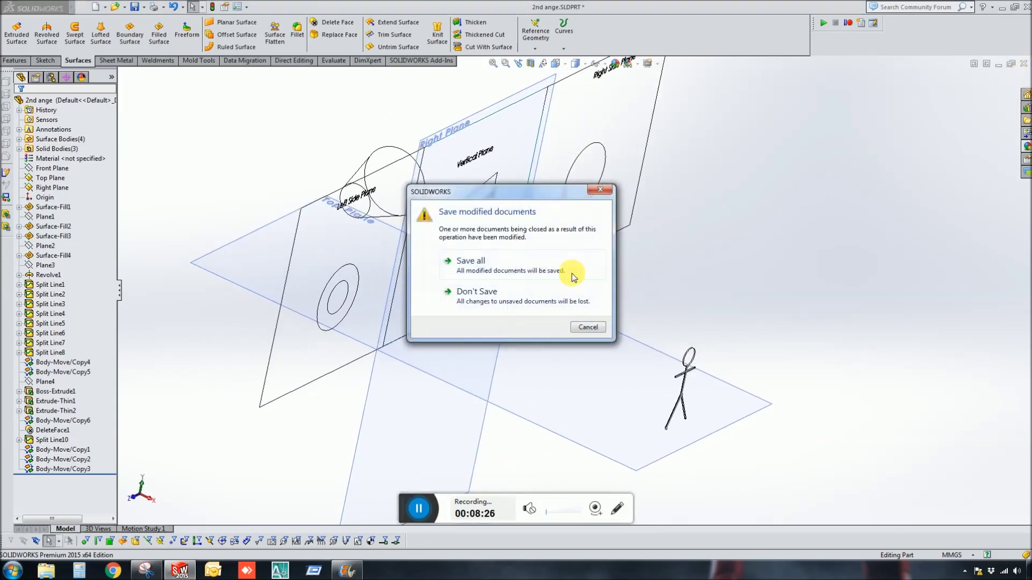
pyautogui.click(516, 283)
pyautogui.click(119, 11)
pyautogui.doubleClick(142, 117)
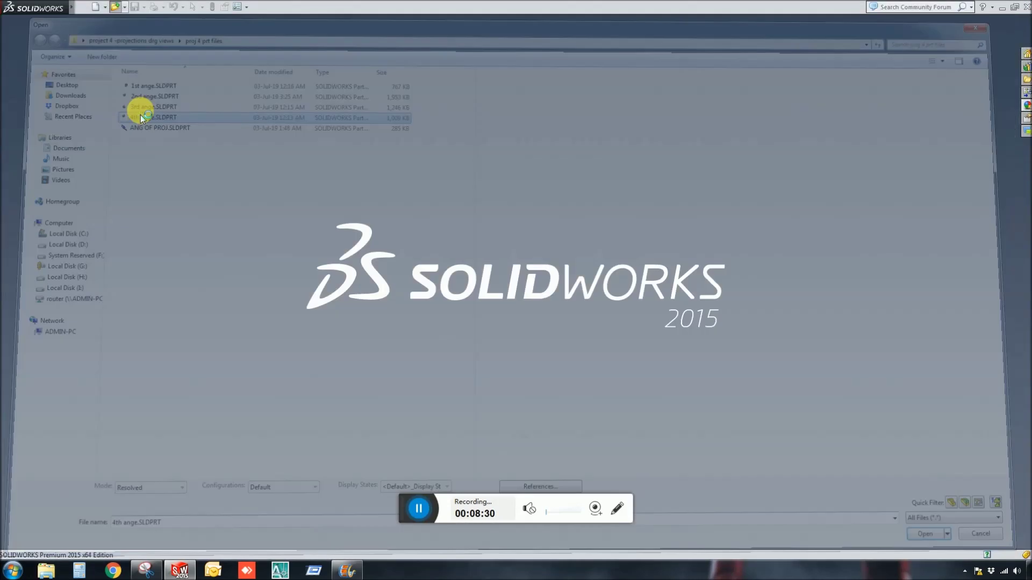
# Examine the box around the cone, highlighting the horizontal plane between the observer and the cone
pyautogui.moveTo(751, 263); pyautogui.dragTo(548, 329, button='middle')
pyautogui.click(67, 411)
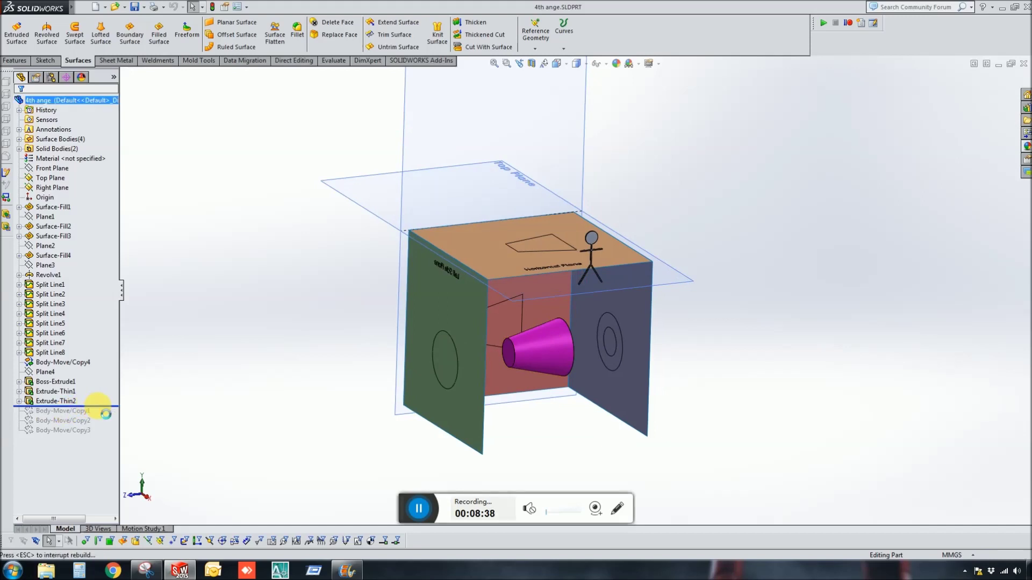
pyautogui.scroll(-3, 535, 282)
pyautogui.click(473, 248)
pyautogui.scroll(3, 474, 250)
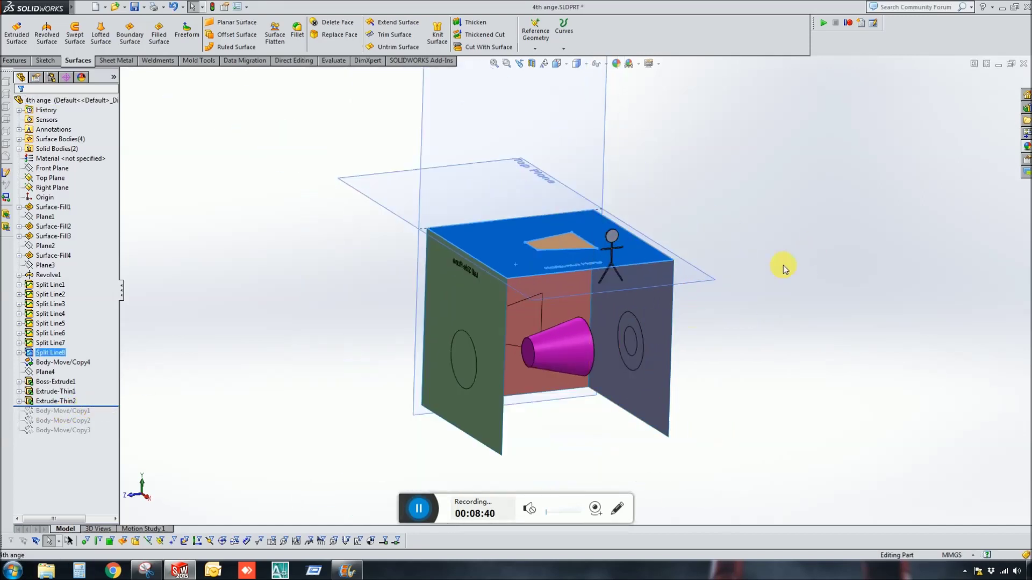
pyautogui.click(778, 269)
pyautogui.scroll(-2, 523, 292)
pyautogui.moveTo(522, 292); pyautogui.dragTo(551, 269, button='middle')
# Roll the feature tree forward past Body-Move/Copy1 to fold the horizontal plane onto the vertical plane, and inspect it
pyautogui.click(64, 414)
pyautogui.moveTo(105, 411); pyautogui.dragTo(99, 418)
pyautogui.moveTo(415, 362); pyautogui.dragTo(483, 306, button='middle')
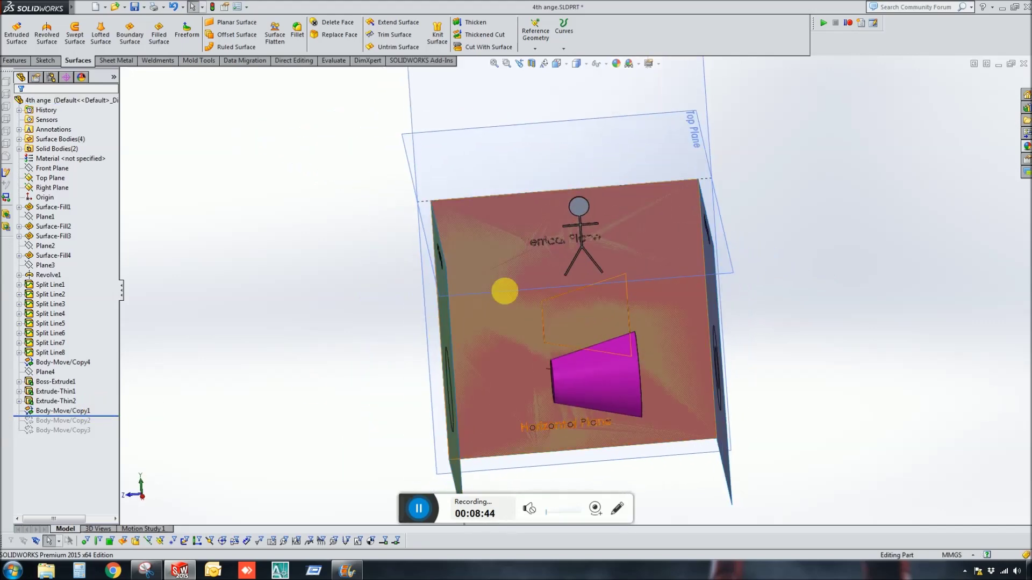
pyautogui.moveTo(568, 284); pyautogui.dragTo(580, 288, button='middle')
pyautogui.moveTo(473, 379); pyautogui.dragTo(485, 382, button='middle')
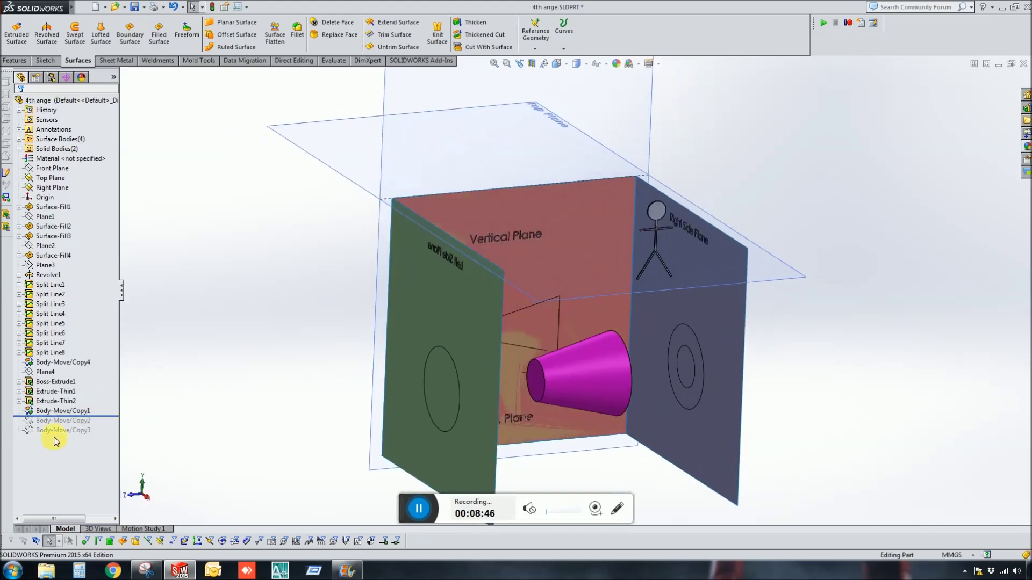
# Unfold the side planes by rolling forward through Body-Move/Copy3, and show the layout face-on in wireframe
pyautogui.moveTo(111, 420); pyautogui.dragTo(108, 435)
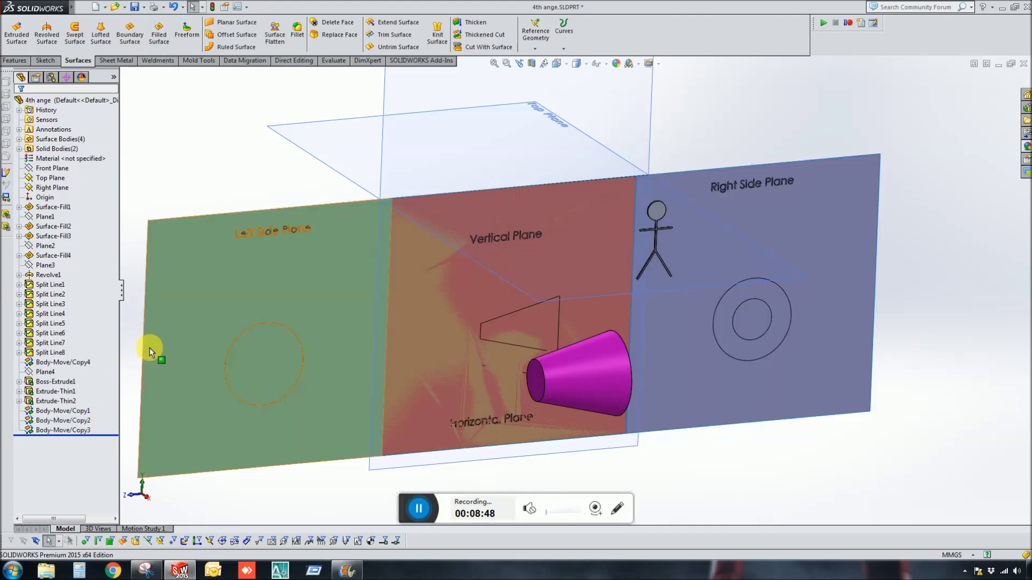
pyautogui.scroll(3, 753, 495)
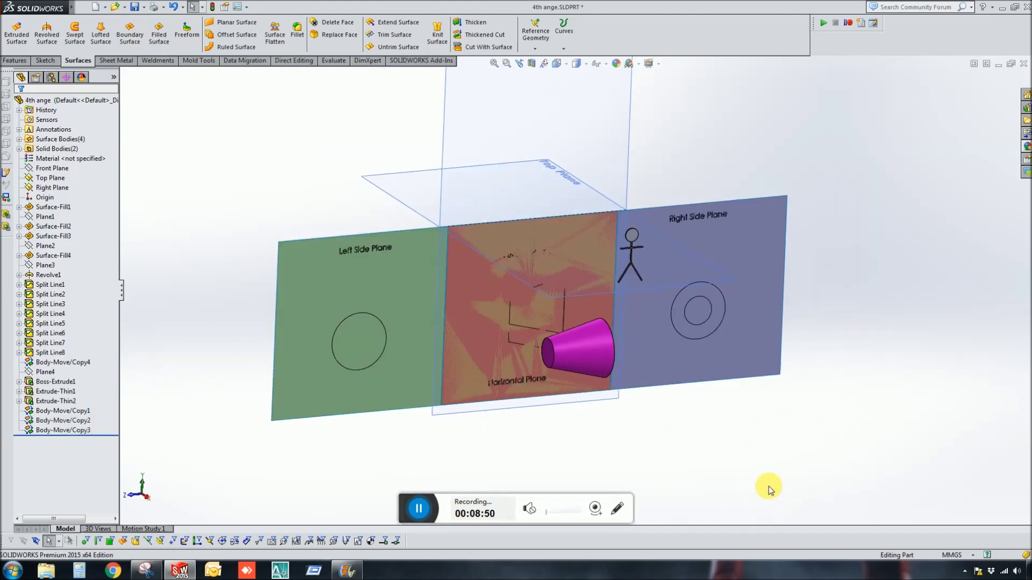
pyautogui.hotkey('ctrl', '4')
pyautogui.click(582, 66)
pyautogui.click(578, 135)
pyautogui.click(577, 136)
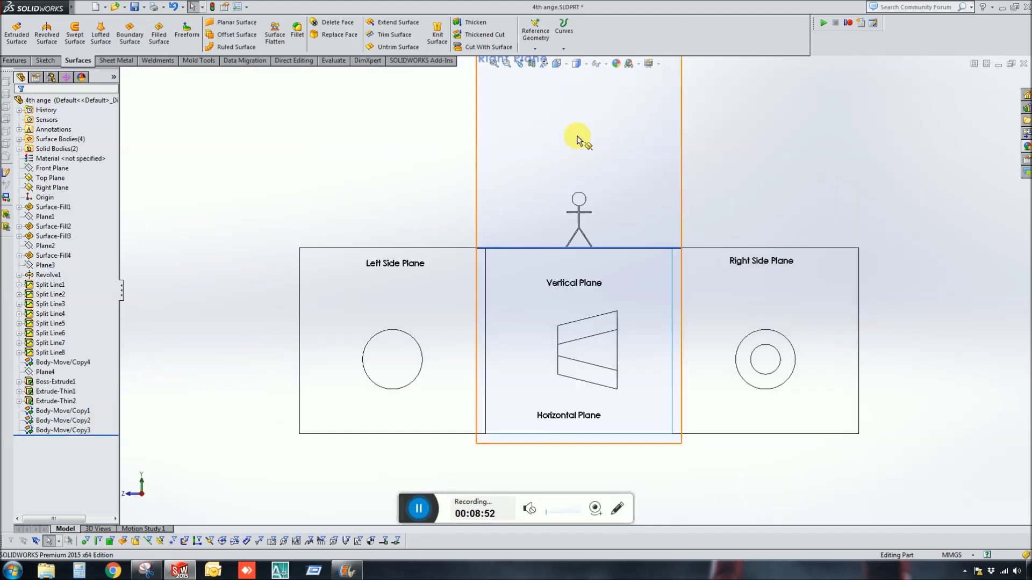
# Examine the overlapping vertical and horizontal plane views between the side views, and restore the shaded display with edges
pyautogui.scroll(-3, 637, 339)
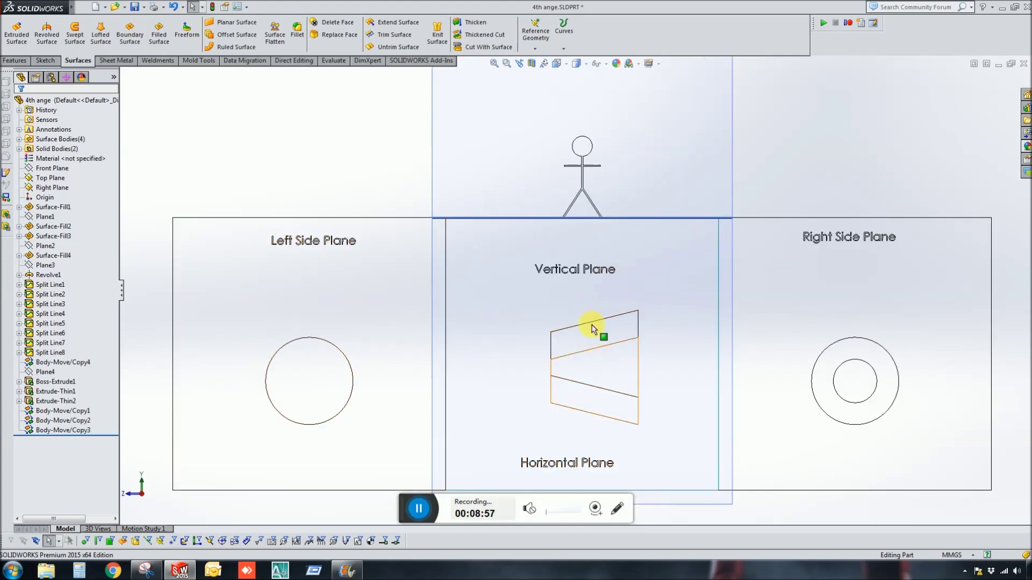
pyautogui.scroll(2, 676, 384)
pyautogui.scroll(-1, 600, 375)
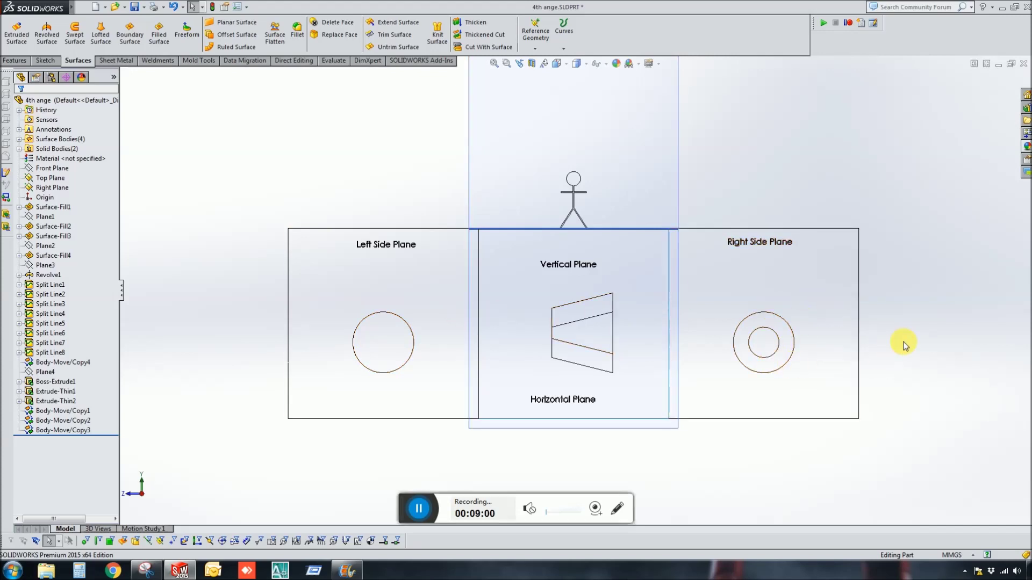
pyautogui.scroll(-2, 591, 339)
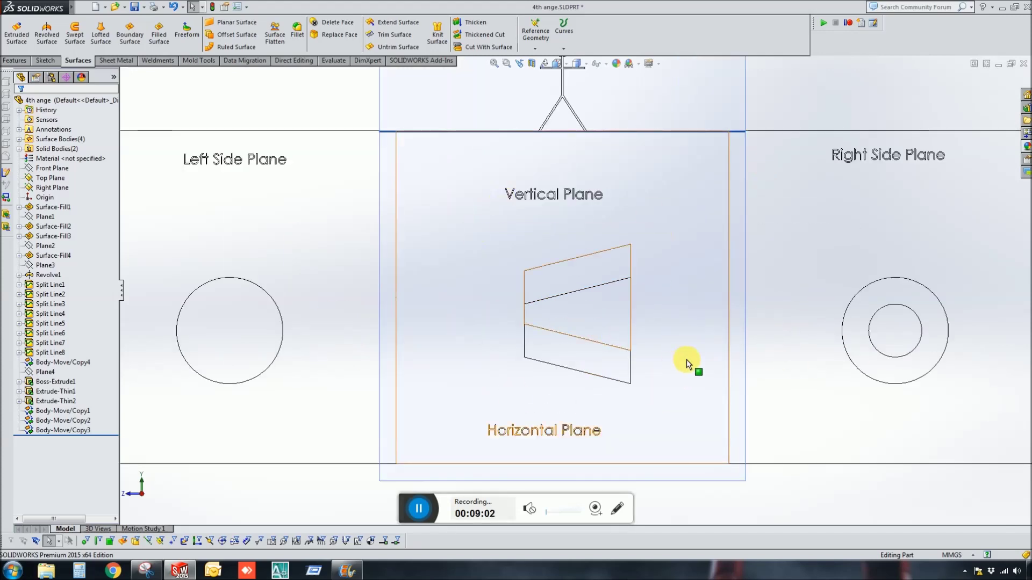
pyautogui.scroll(4, 686, 360)
pyautogui.moveTo(566, 269); pyautogui.dragTo(790, 385, button='middle')
pyautogui.click(577, 79)
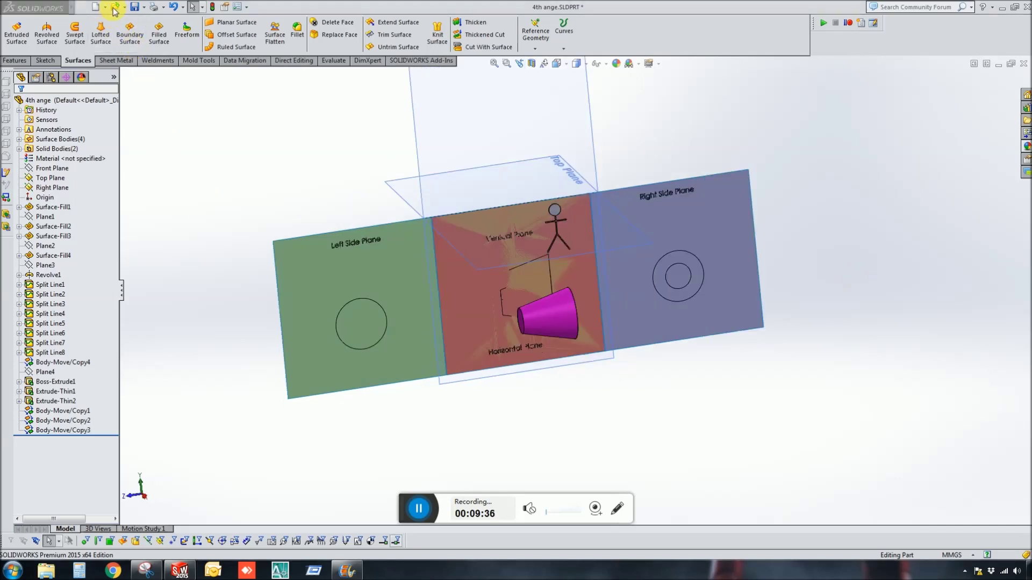
# Open the part 1st ange.SLDPRT for comparison
pyautogui.click(114, 9)
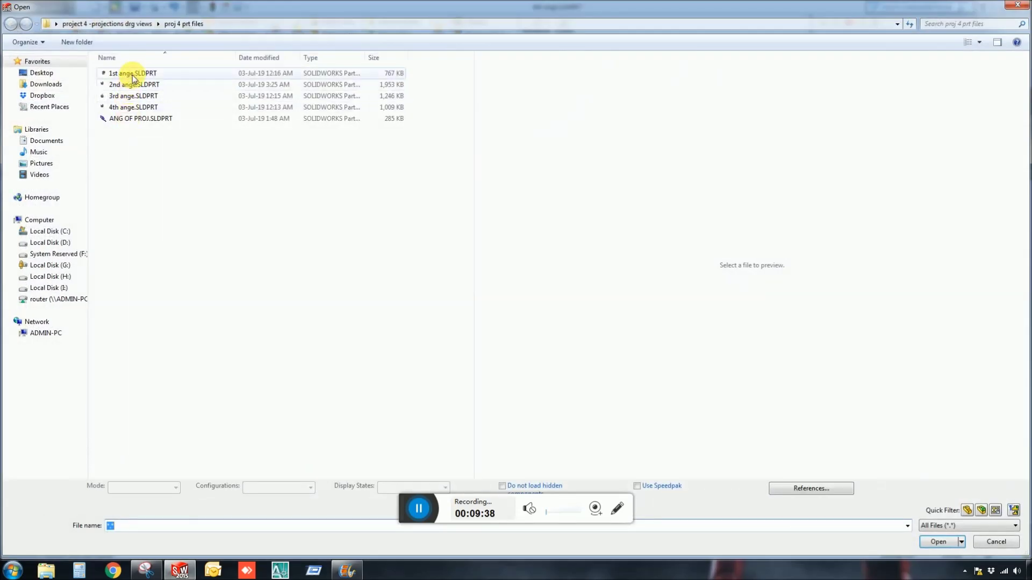
pyautogui.click(133, 75)
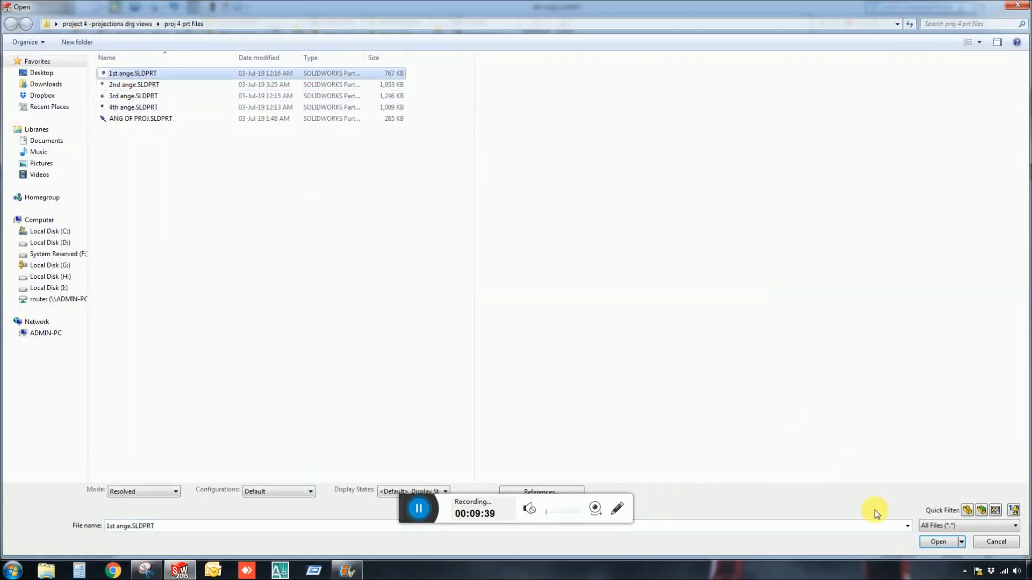
pyautogui.click(938, 541)
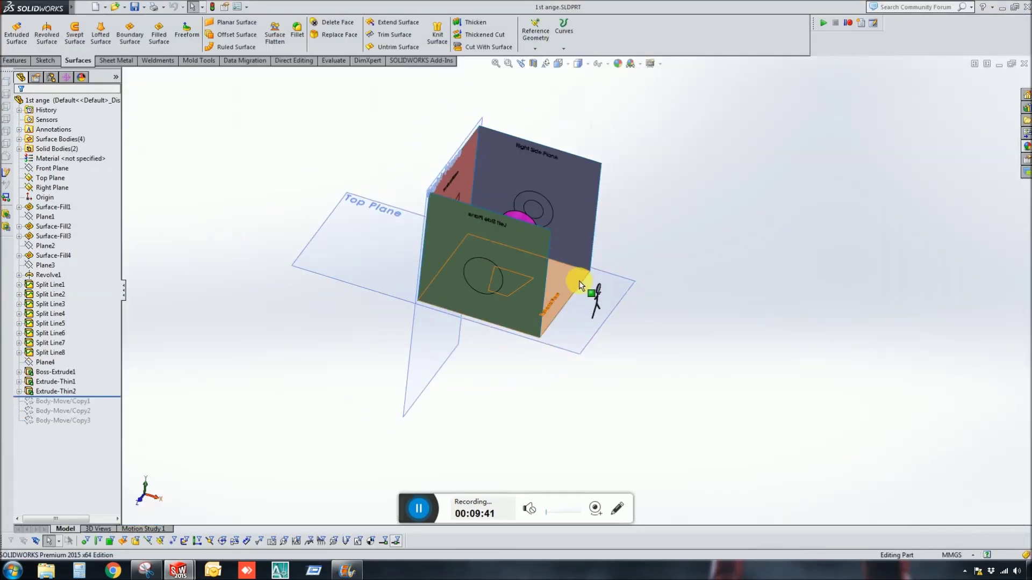
# Unfold all projection planes by rolling forward through Body-Move/Copy3, view them face-on, and hide the cone
pyautogui.moveTo(578, 284); pyautogui.dragTo(585, 295, button='middle')
pyautogui.hotkey('ctrl', '4')
pyautogui.moveTo(108, 398); pyautogui.dragTo(108, 433)
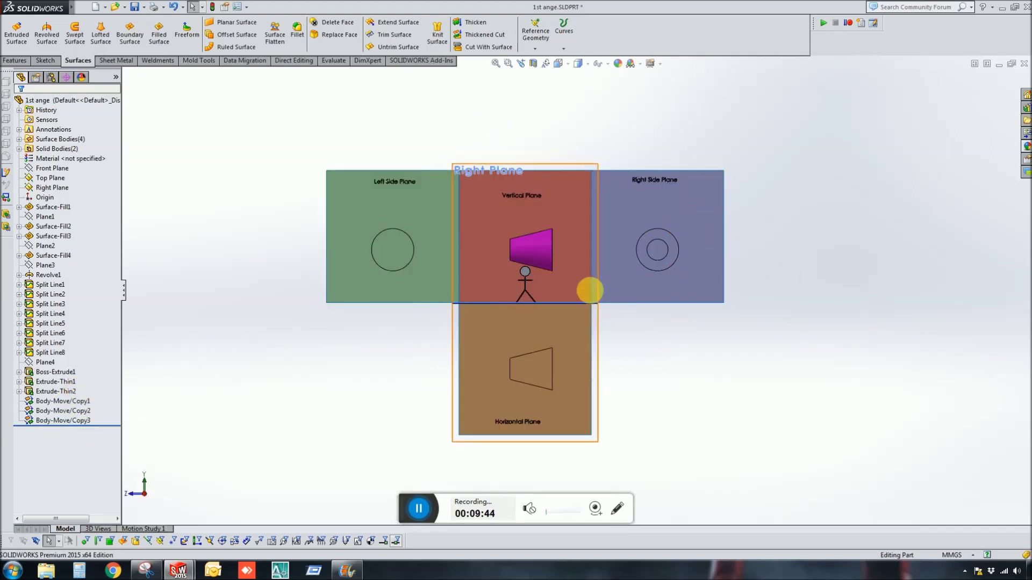
pyautogui.click(526, 250)
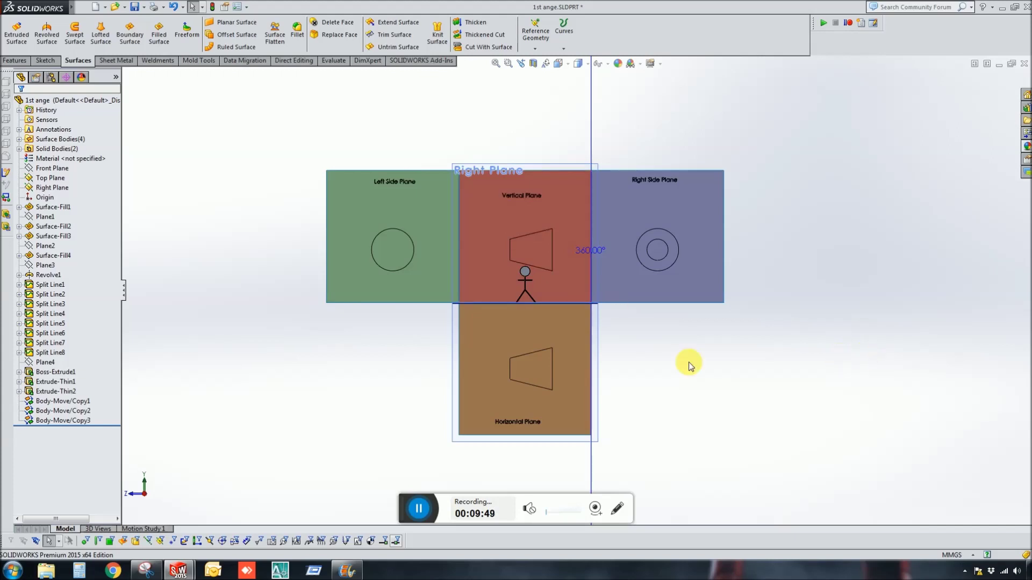
# Examine the separate vertical, horizontal and side plane views of the first angle layout, face-on and at an angle
pyautogui.scroll(-3, 546, 317)
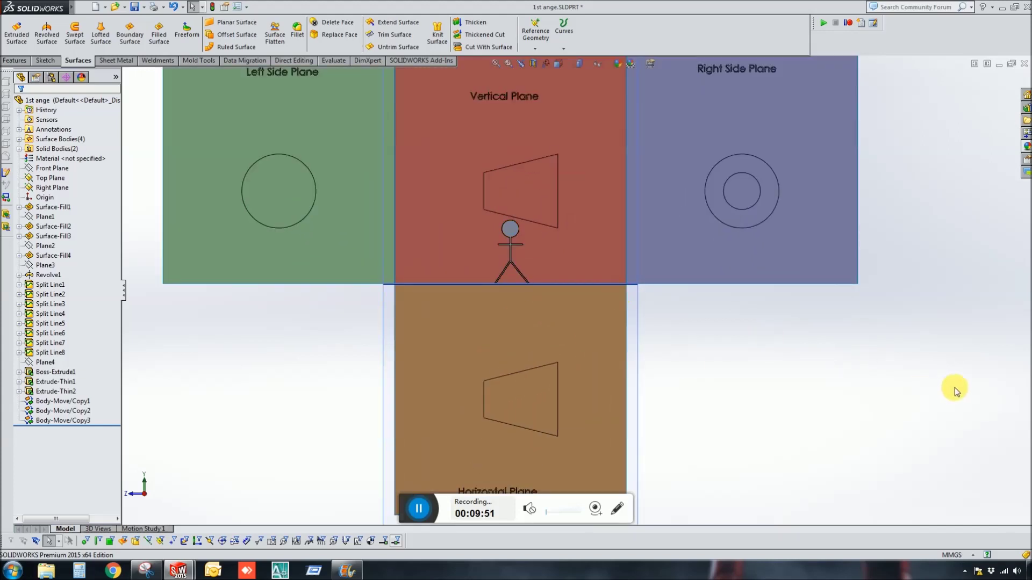
pyautogui.scroll(2, 578, 311)
pyautogui.scroll(-3, 530, 237)
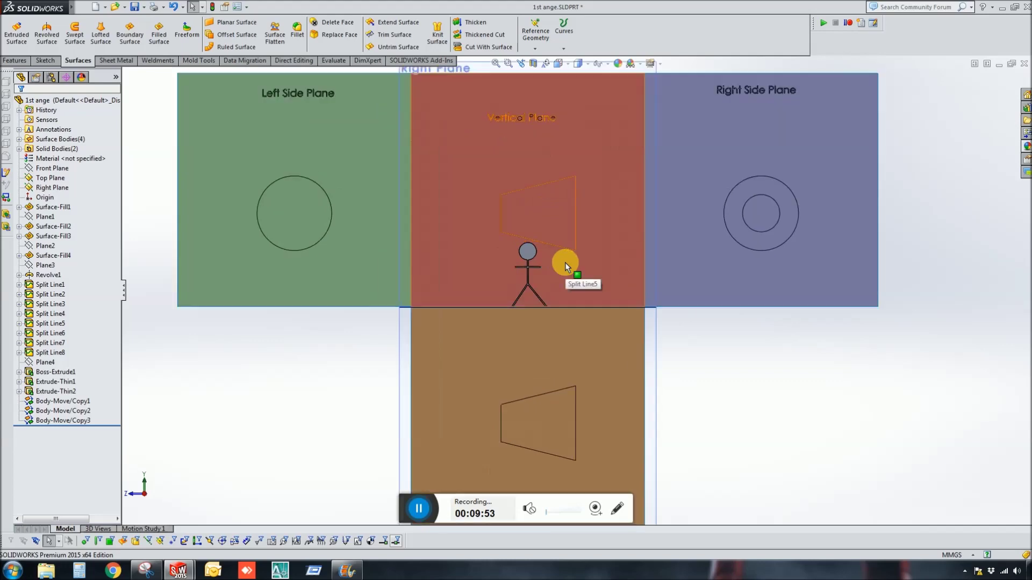
pyautogui.scroll(3, 565, 262)
pyautogui.moveTo(788, 386); pyautogui.dragTo(843, 325, button='middle')
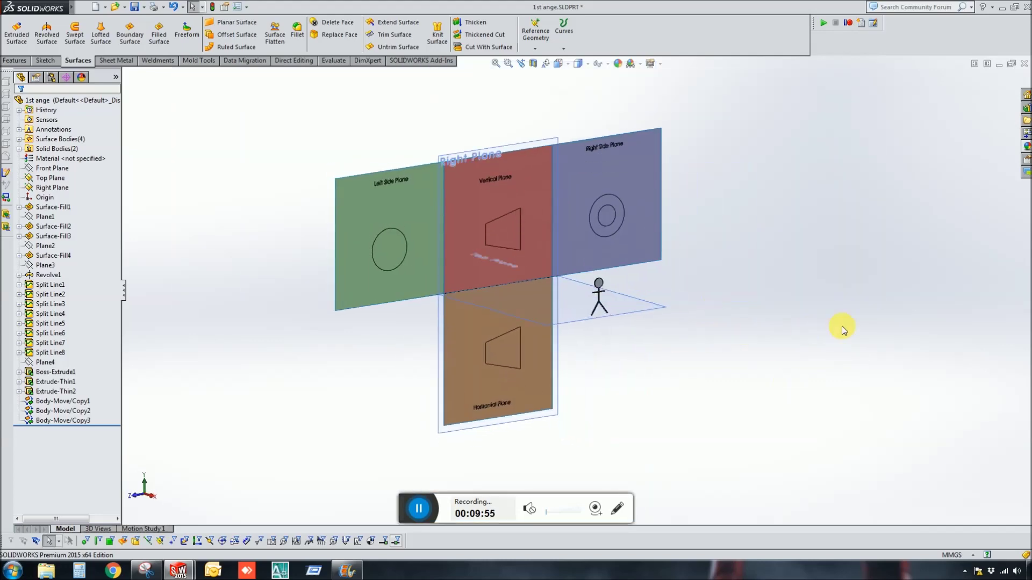
# Open the part 3rd ange.SLDPRT and unfold its projection planes by rolling the history forward through Body-Move/Copy3
pyautogui.click(115, 10)
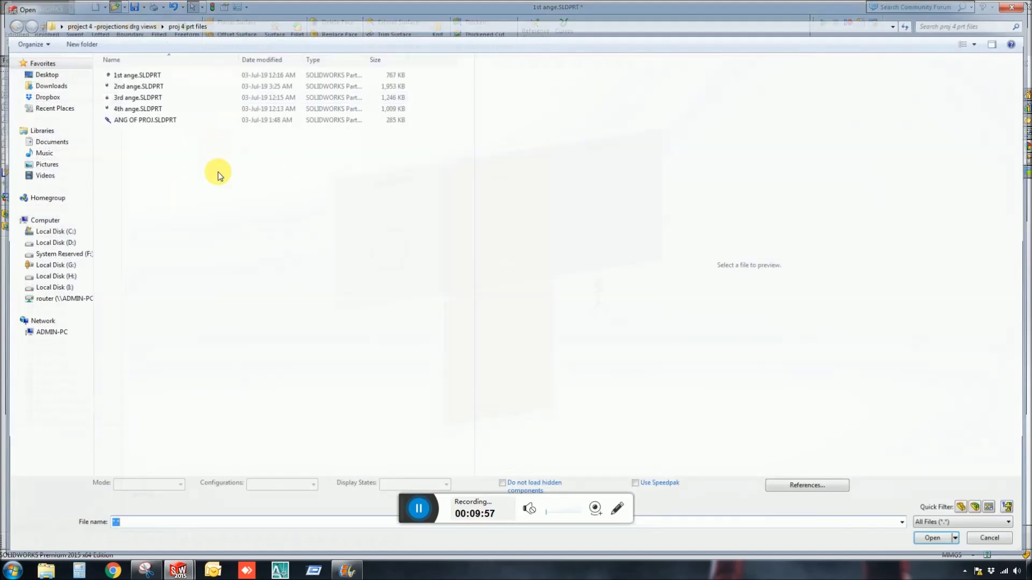
pyautogui.doubleClick(147, 97)
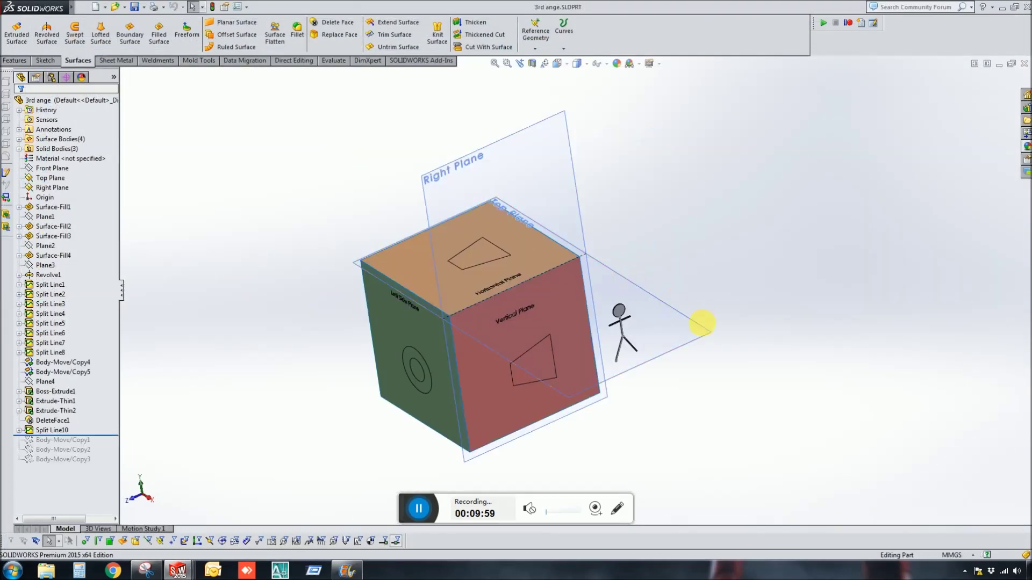
pyautogui.moveTo(102, 437); pyautogui.dragTo(102, 464)
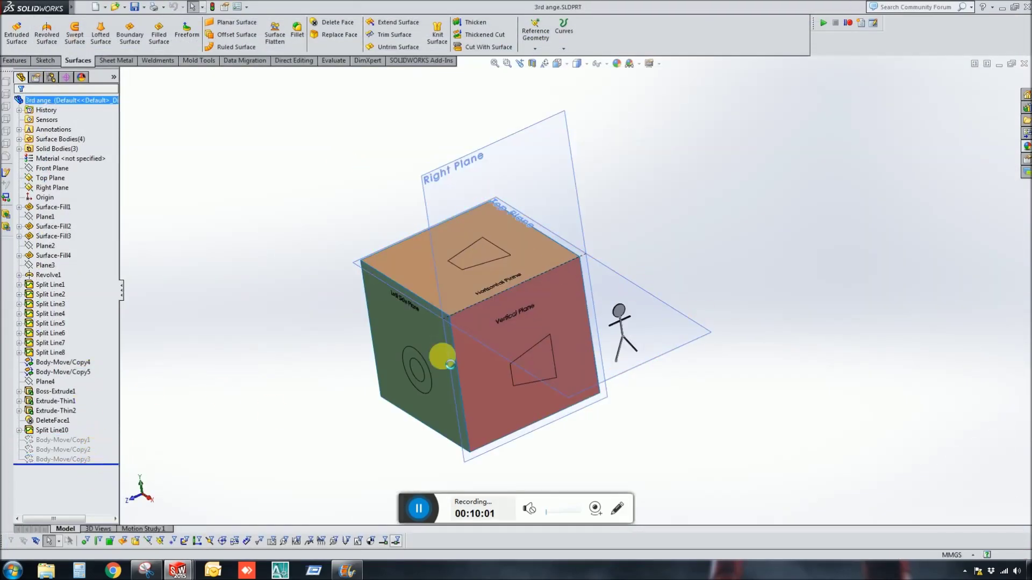
# Examine the unfolded vertical, horizontal and side plane views of the third angle layout, face-on and at an angle
pyautogui.hotkey('ctrl', '8')
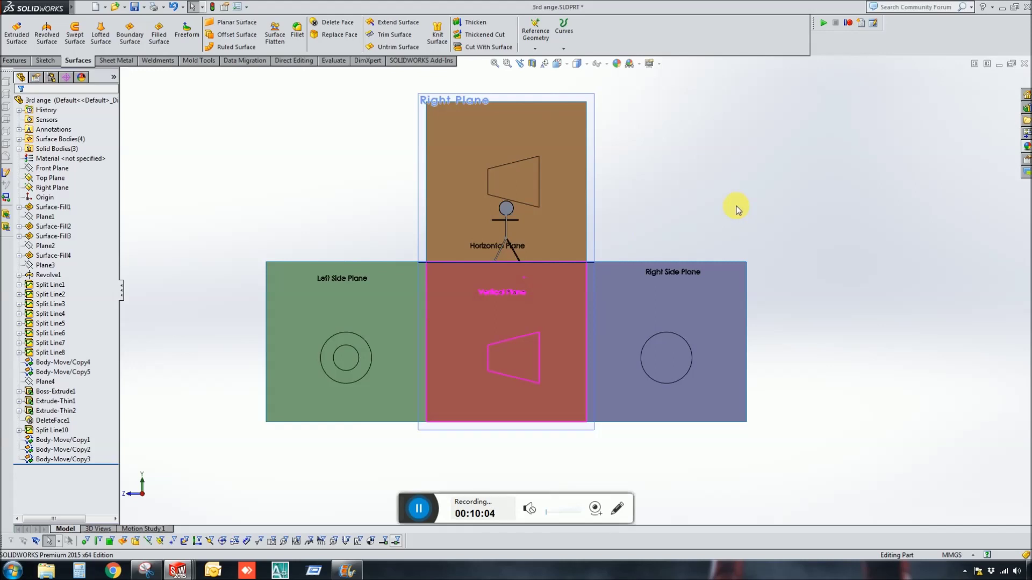
pyautogui.moveTo(507, 227); pyautogui.dragTo(532, 245, button='middle')
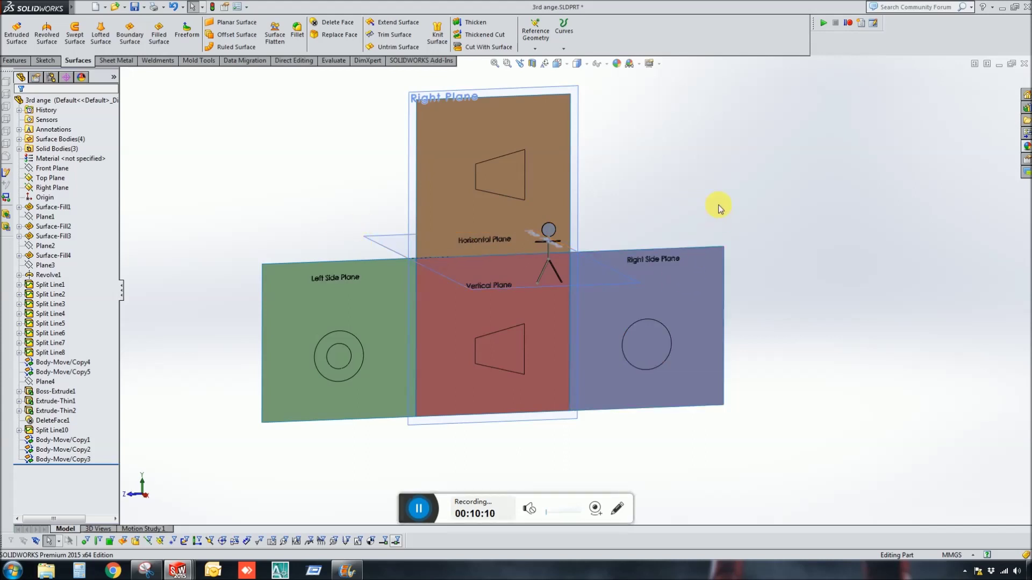
pyautogui.moveTo(707, 209); pyautogui.dragTo(741, 202, button='middle')
pyautogui.moveTo(656, 200); pyautogui.dragTo(641, 185, button='middle')
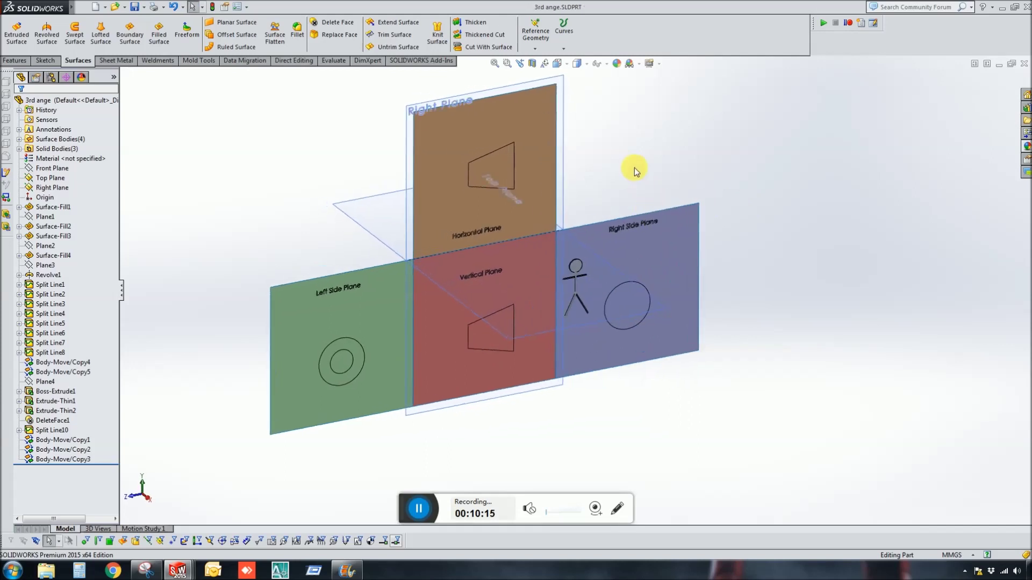